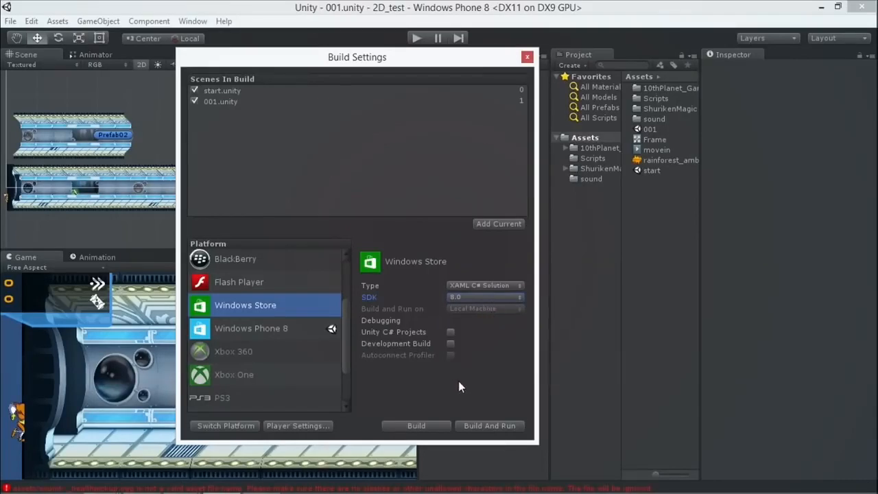
pyautogui.click(484, 295)
pyautogui.click(485, 296)
pyautogui.click(479, 297)
pyautogui.click(426, 298)
pyautogui.click(452, 343)
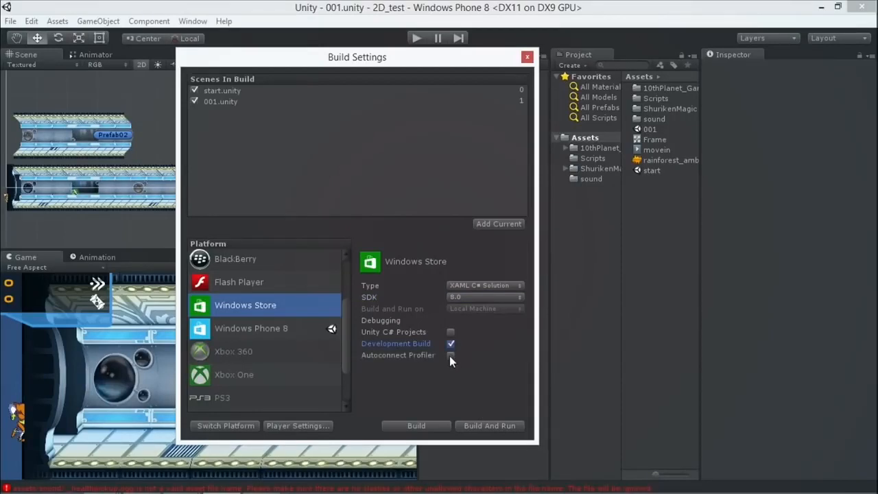
pyautogui.click(450, 344)
# Enable Unity C# Projects for the Windows Store platform and start the build
pyautogui.click(450, 332)
pyautogui.click(398, 425)
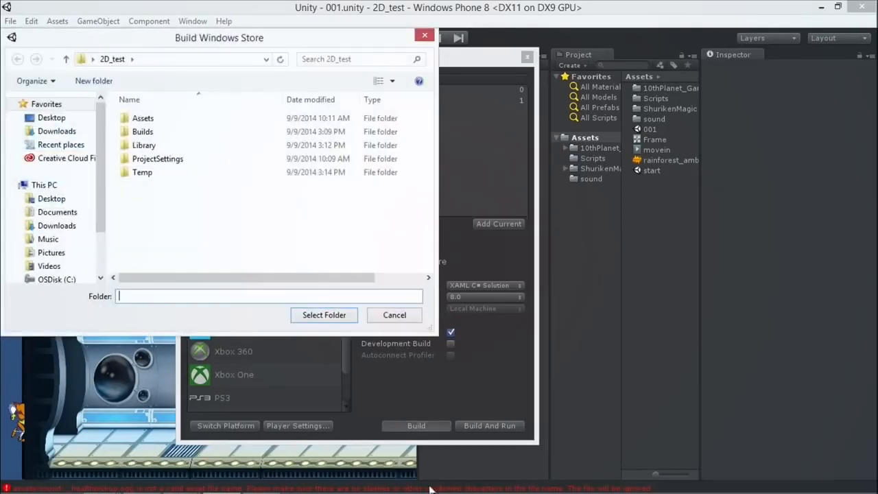
pyautogui.moveTo(247, 42); pyautogui.dragTo(256, 61)
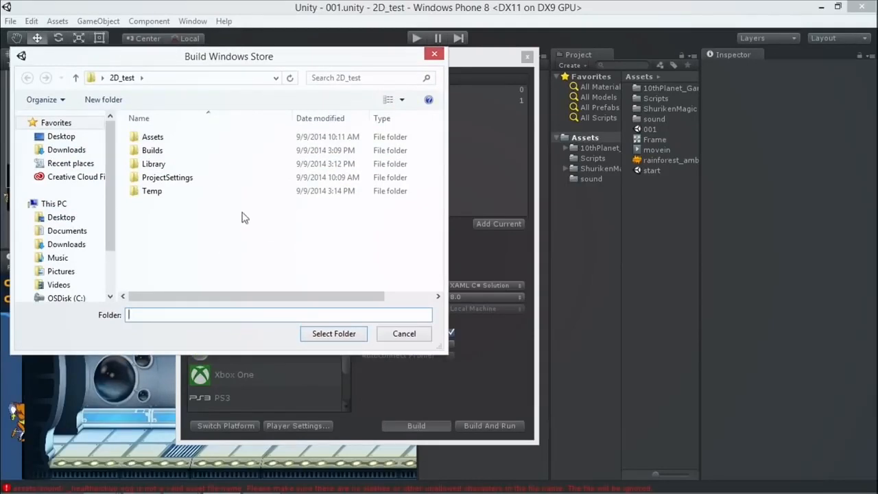
# Create a folder named WSA inside Builds and build the Windows Store project into it
pyautogui.doubleClick(161, 152)
pyautogui.click(112, 101)
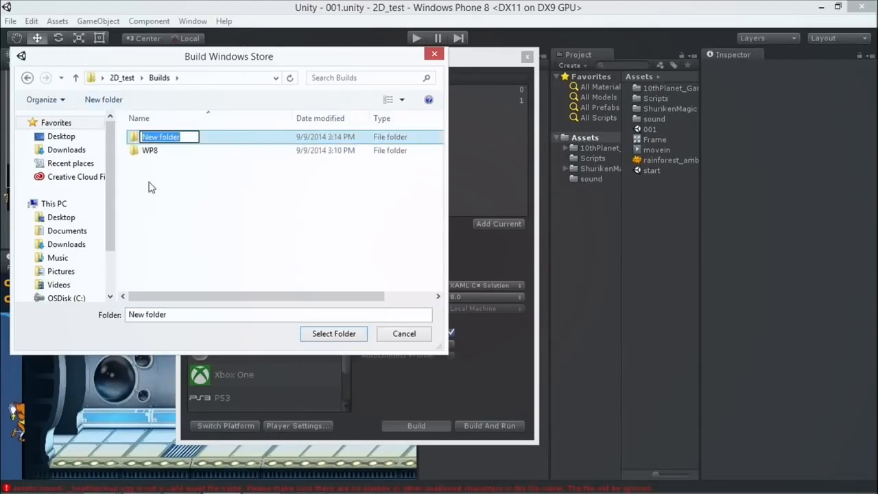
pyautogui.write('WSA')
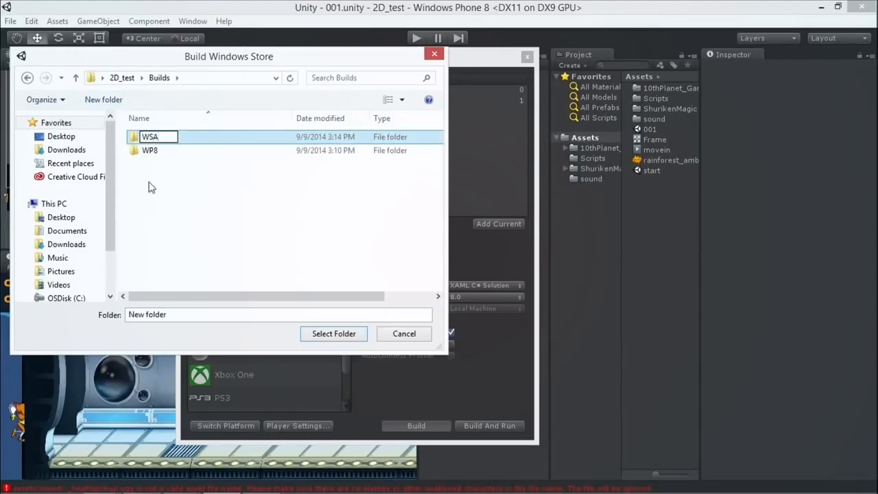
pyautogui.press('Return')
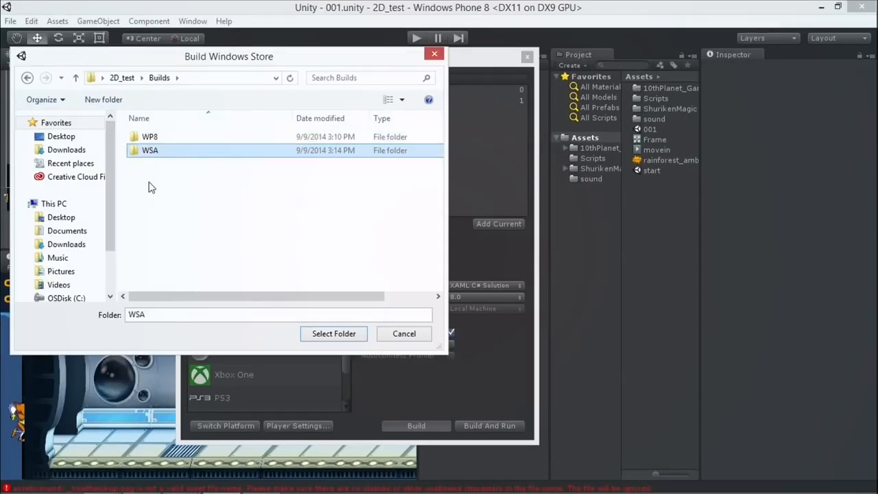
pyautogui.click(333, 334)
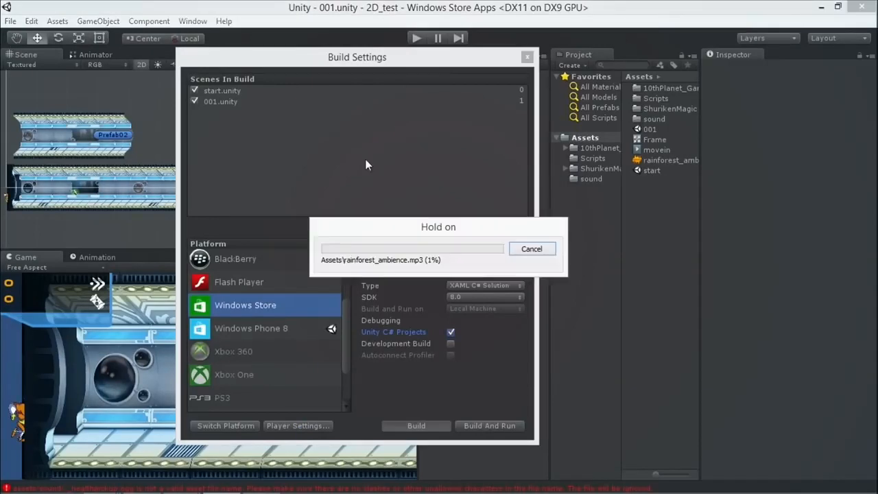
pyautogui.moveTo(425, 231); pyautogui.dragTo(201, 204)
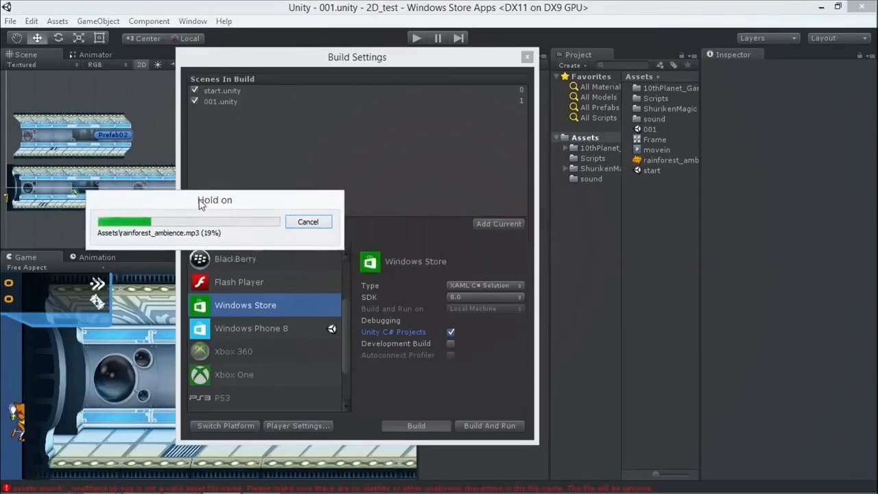
pyautogui.click(487, 428)
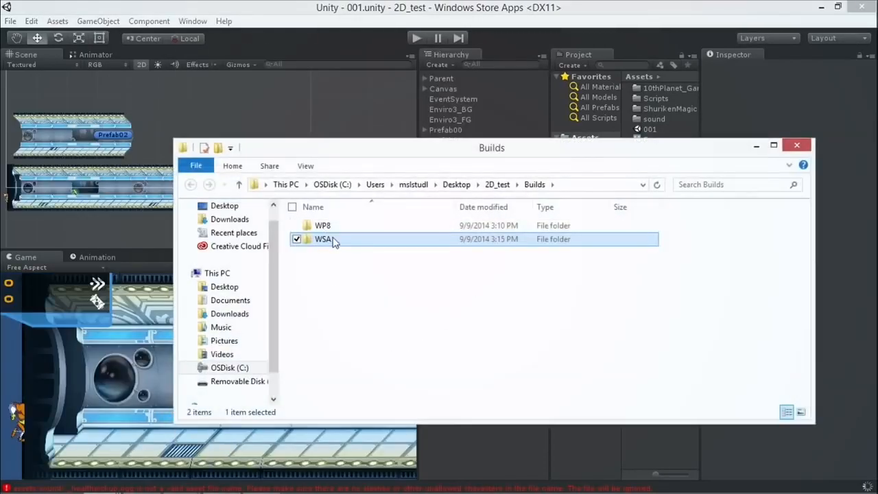
# Open the 2D_test solution from the WSA folder in Visual Studio, accepting the developer license terms and keeping the projects targeting Windows 8
pyautogui.doubleClick(333, 239)
pyautogui.doubleClick(343, 253)
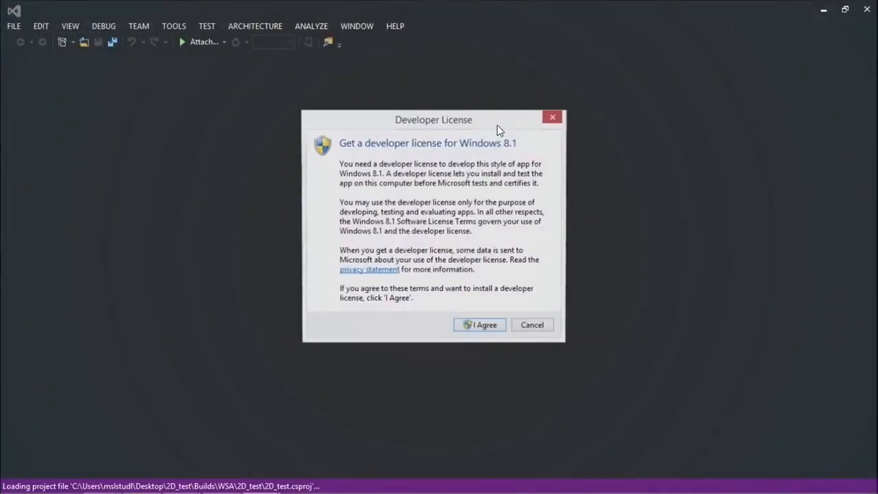
pyautogui.click(476, 328)
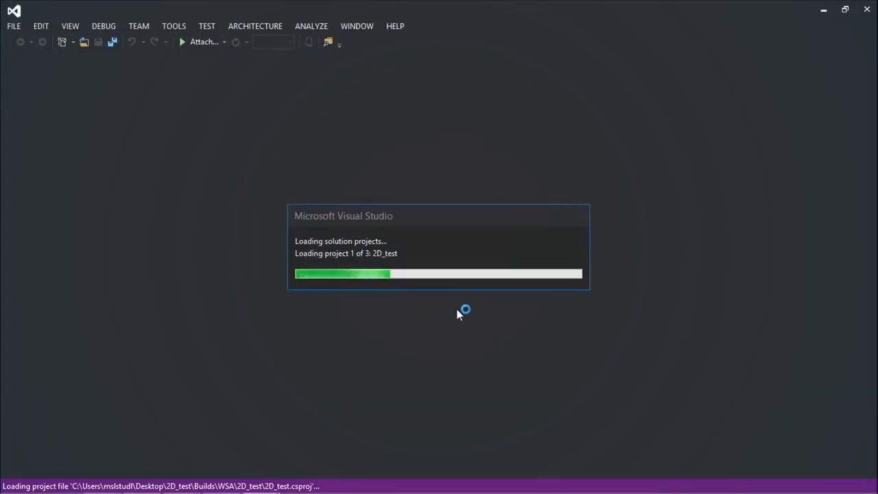
pyautogui.click(497, 268)
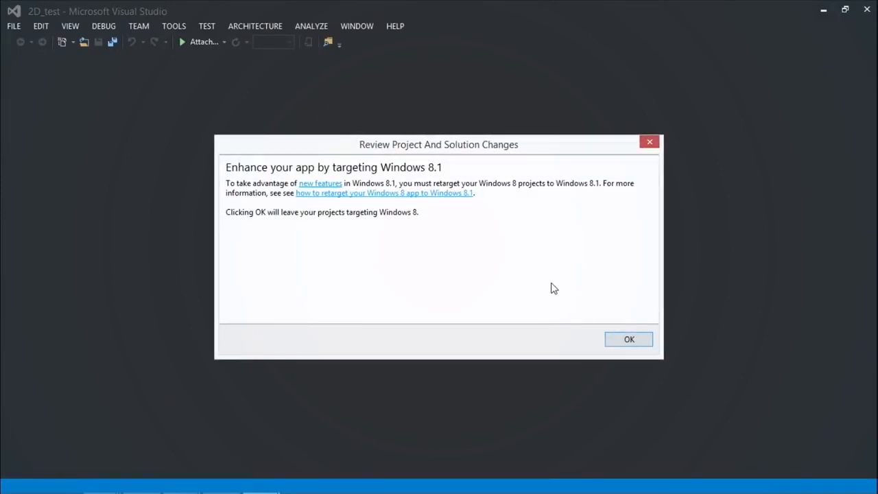
pyautogui.click(621, 343)
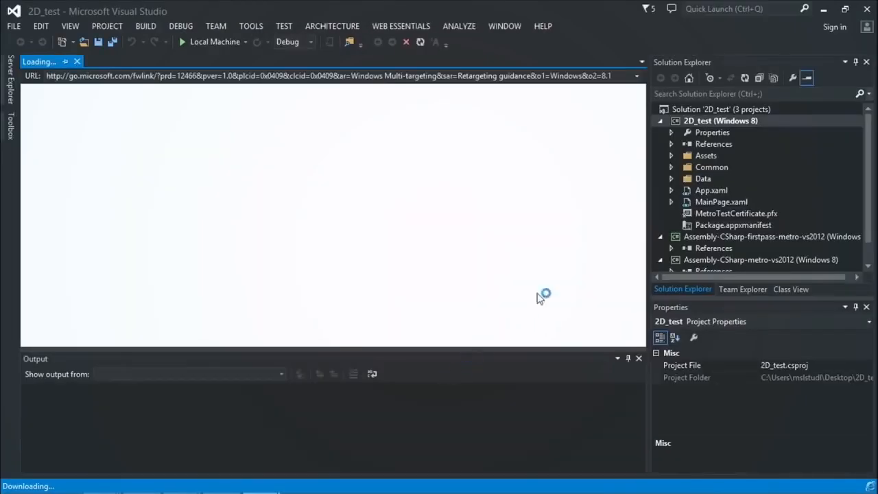
# Look at the 2D_test project's option for retargeting to Windows 8.1 without applying it
pyautogui.rightClick(713, 124)
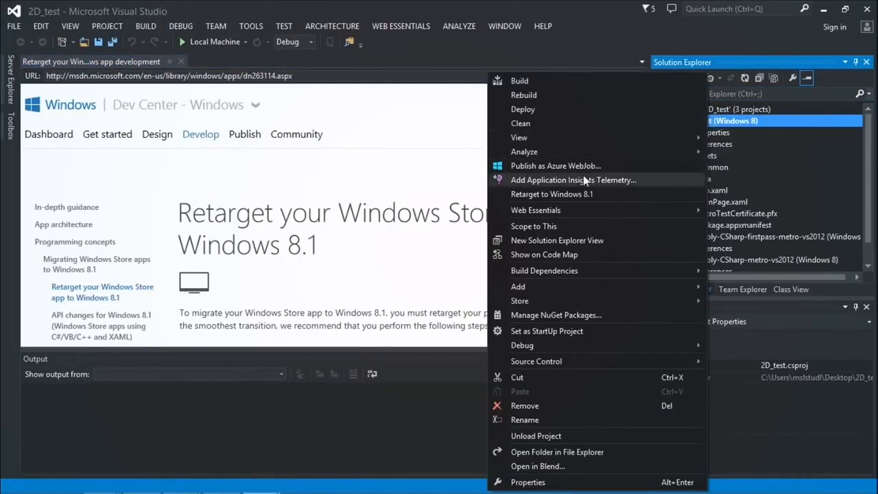
pyautogui.click(569, 197)
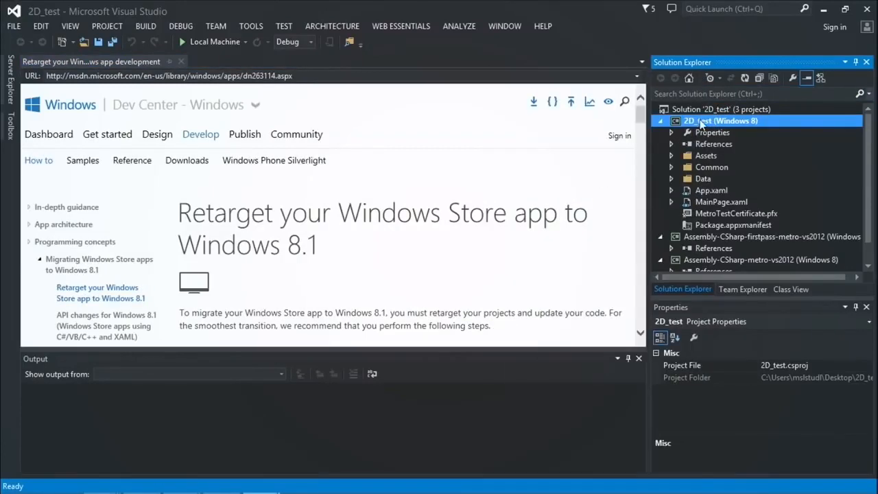
pyautogui.rightClick(701, 123)
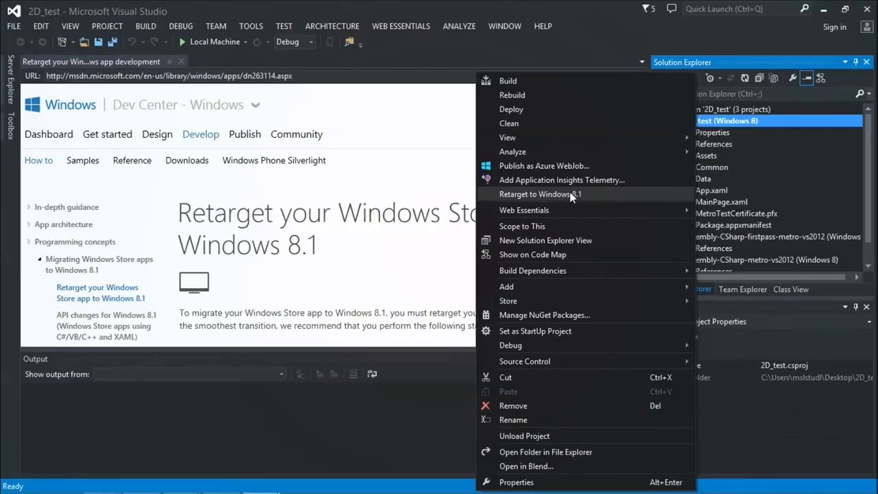
pyautogui.click(455, 6)
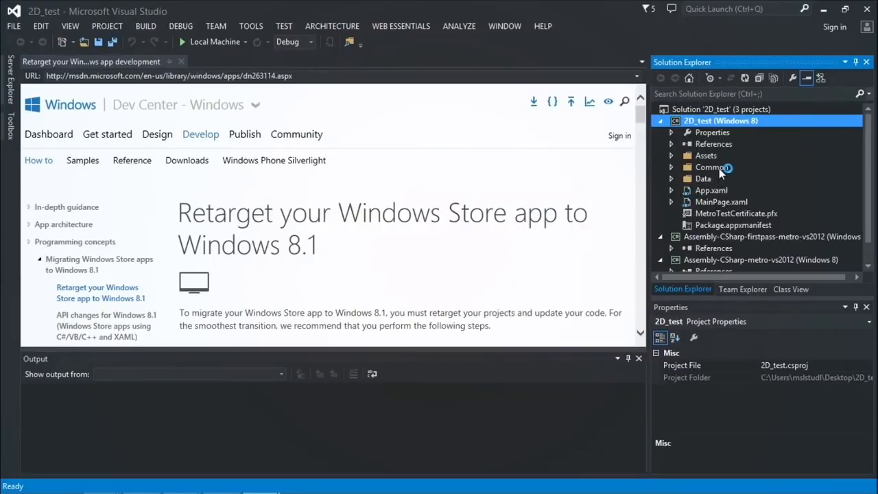
# Expand the 2D_test project's Data folder, and close Build Settings in Unity before returning to the 2D_test solution in Visual Studio
pyautogui.click(672, 178)
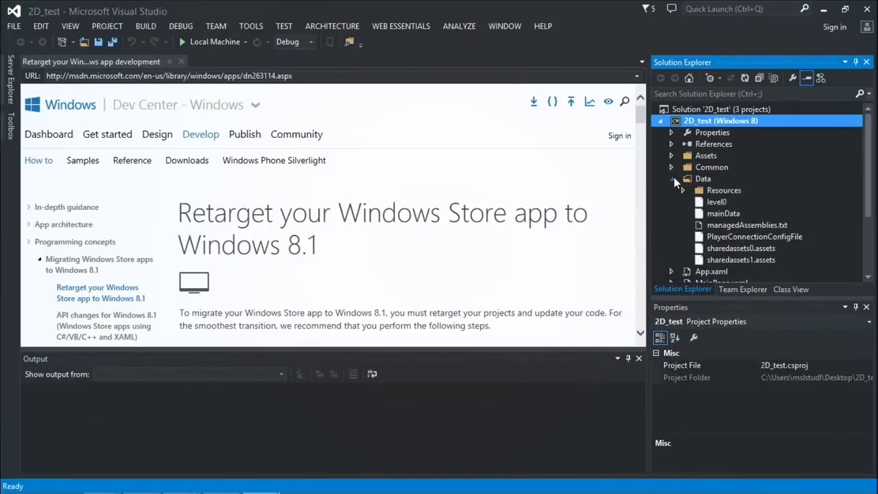
pyautogui.click(222, 483)
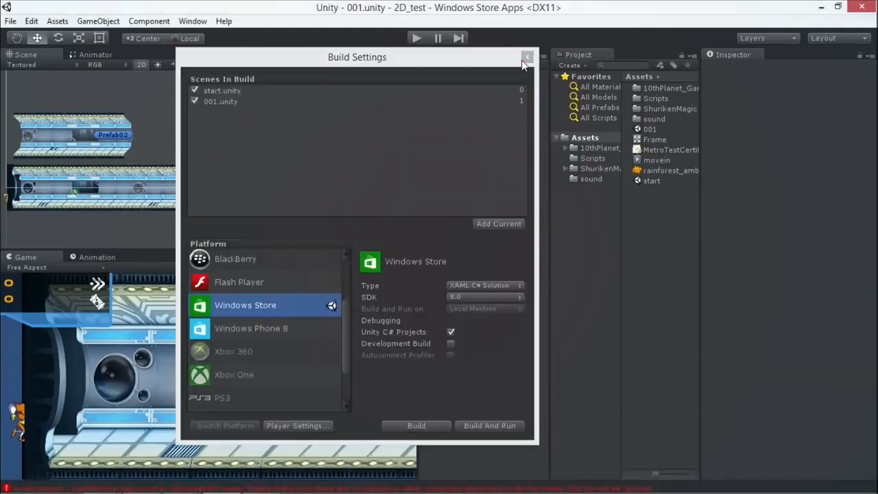
pyautogui.click(527, 57)
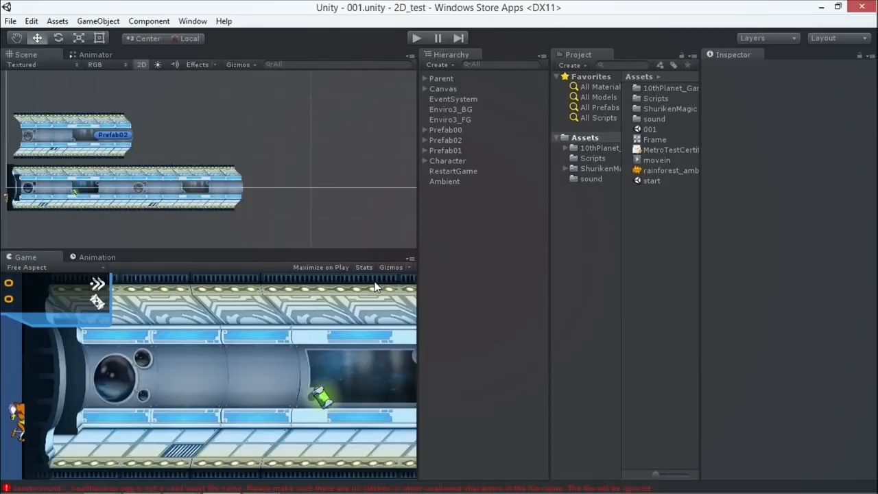
pyautogui.moveTo(259, 482)
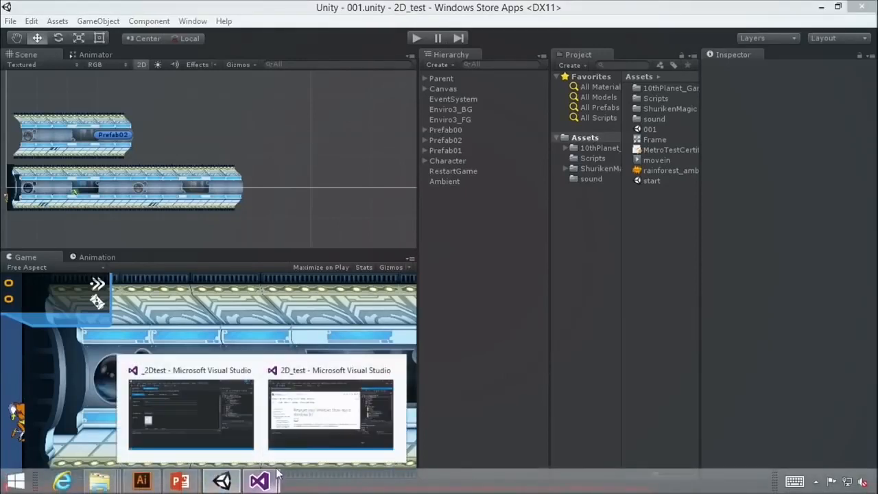
pyautogui.click(340, 376)
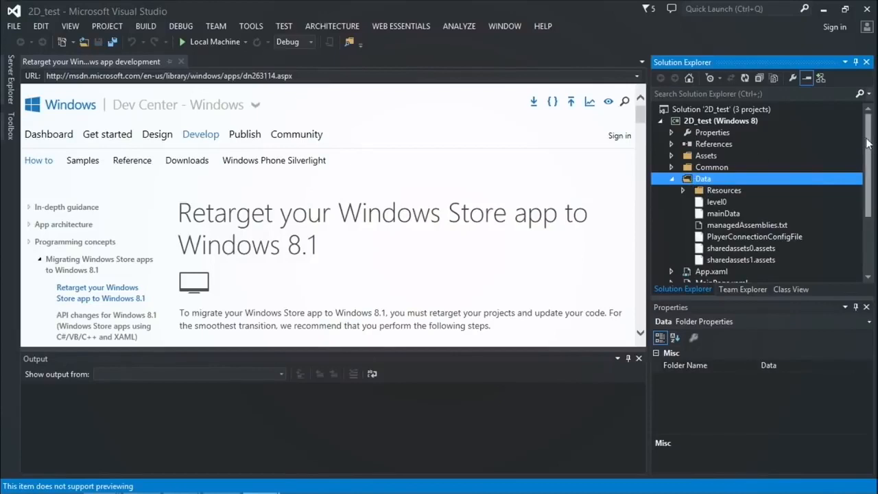
# Open Package.appxmanifest from the 2D_test project to view the app manifest settings
pyautogui.scroll(-3, 743, 241)
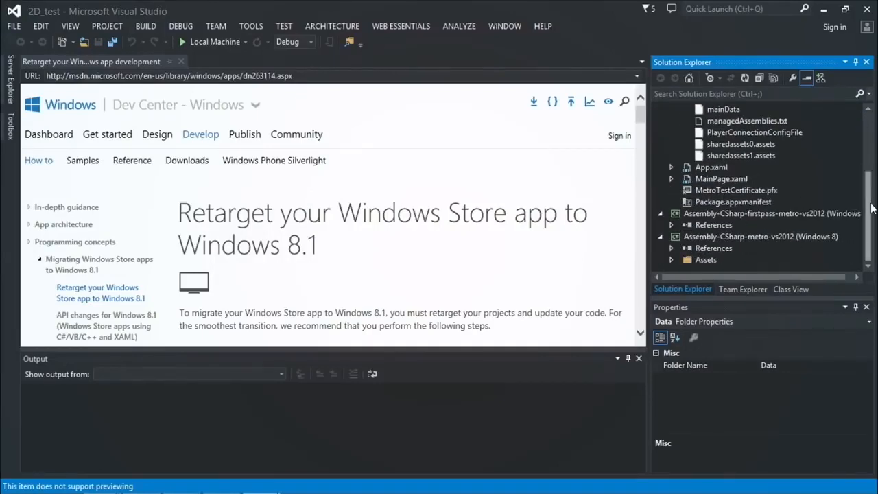
pyautogui.scroll(1, 741, 240)
pyautogui.doubleClick(733, 236)
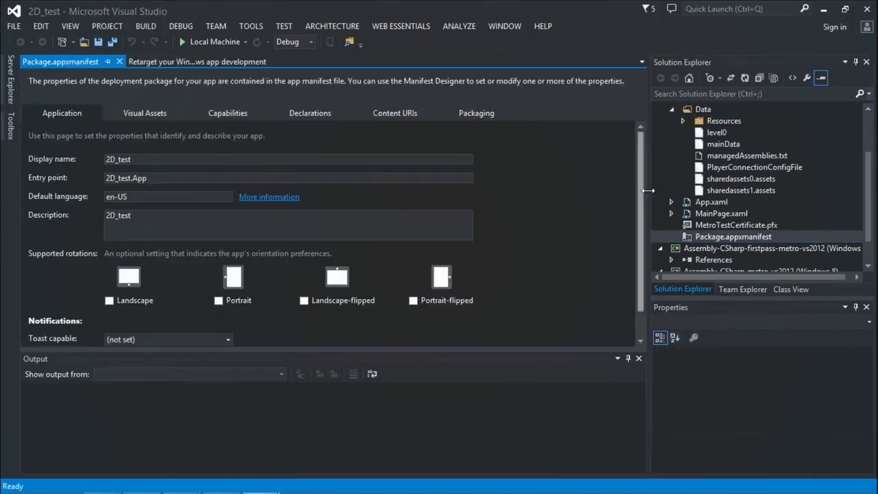
# Open MainPage.xaml to examine its XAML markup, and collapse the project's Data folder
pyautogui.click(689, 215)
pyautogui.doubleClick(689, 213)
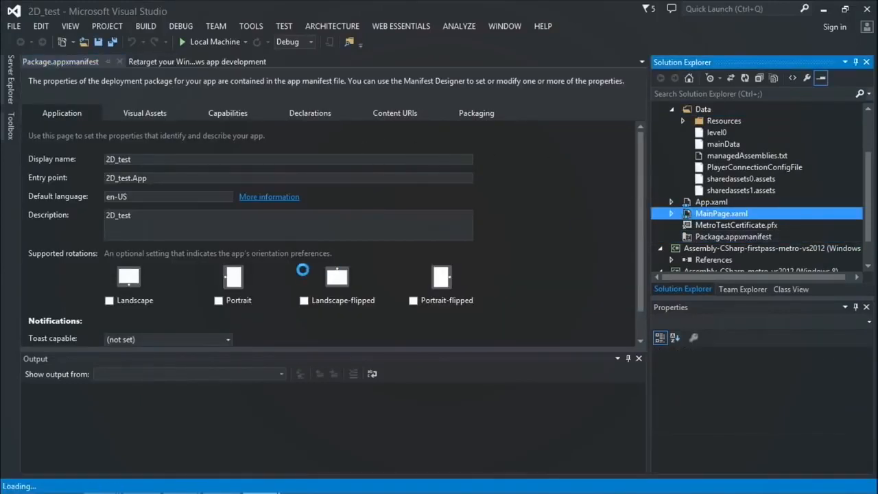
pyautogui.moveTo(309, 256); pyautogui.dragTo(329, 188)
pyautogui.click(263, 302)
pyautogui.scroll(-1, 263, 295)
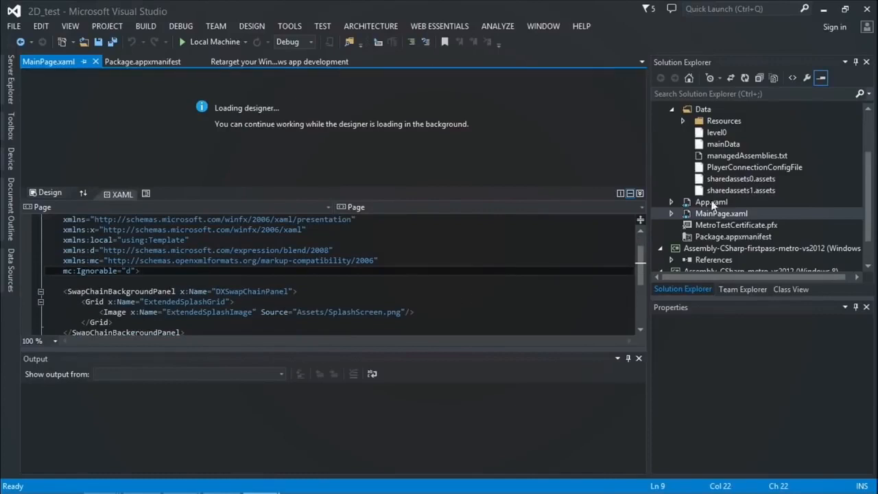
pyautogui.click(673, 110)
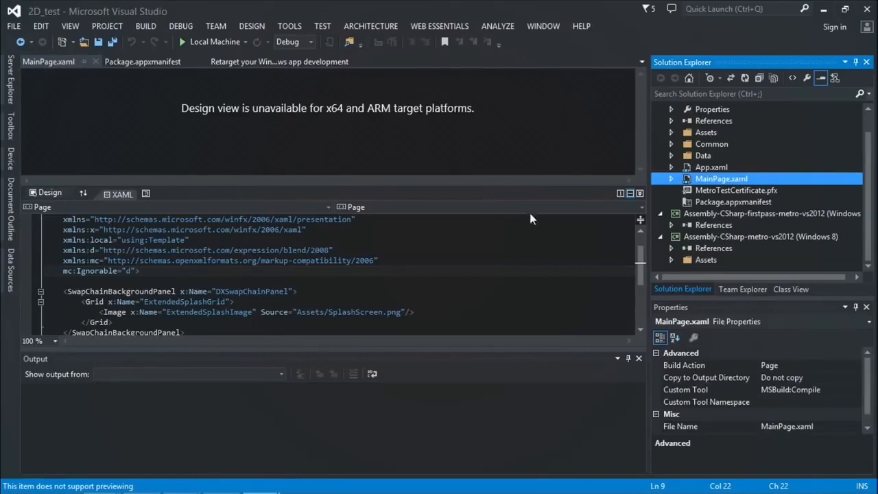
# Set the active solution platform to x86 in the Configuration Manager
pyautogui.click(312, 42)
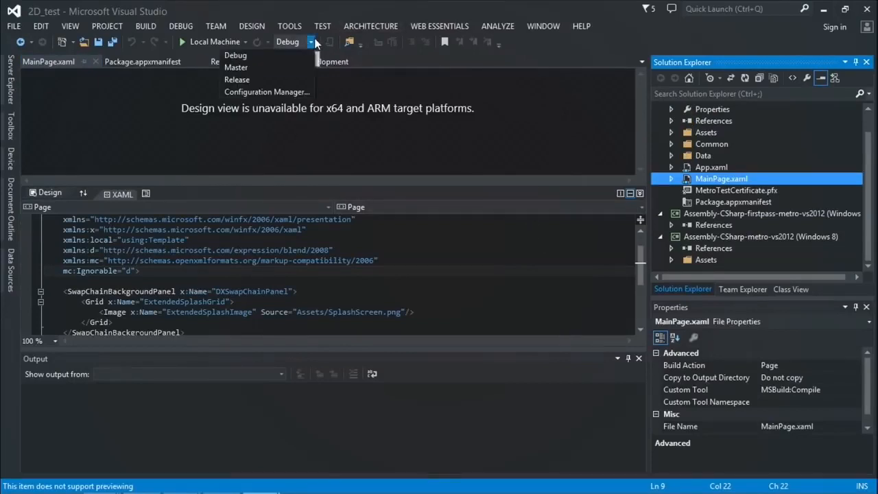
pyautogui.click(283, 96)
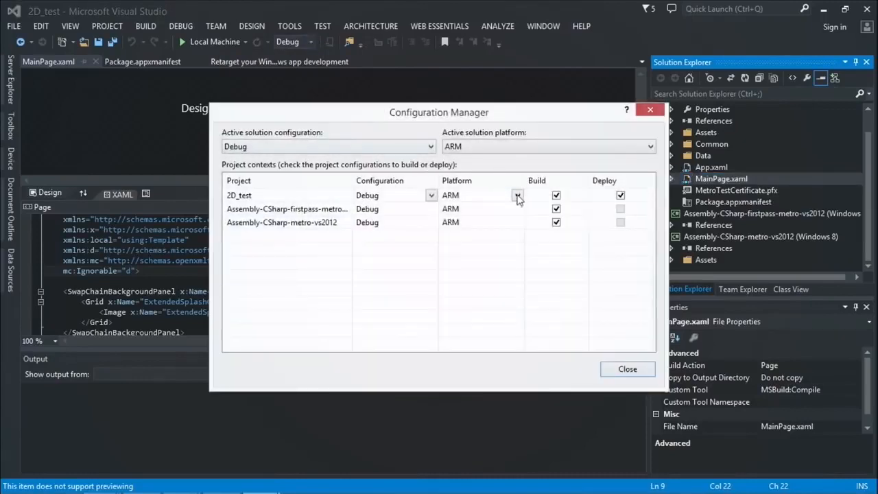
pyautogui.click(479, 153)
pyautogui.click(482, 170)
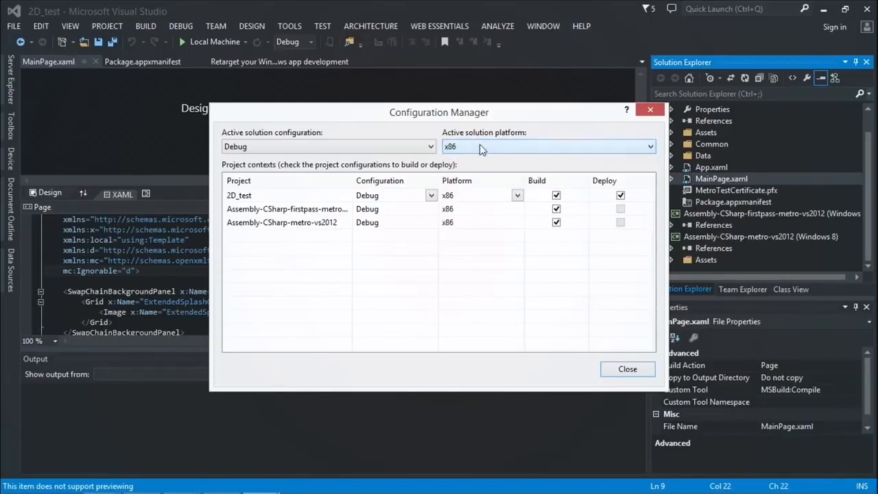
pyautogui.click(627, 370)
# Review the solution settings in the Configuration Manager, and keep x86 as the active solution platform
pyautogui.click(312, 42)
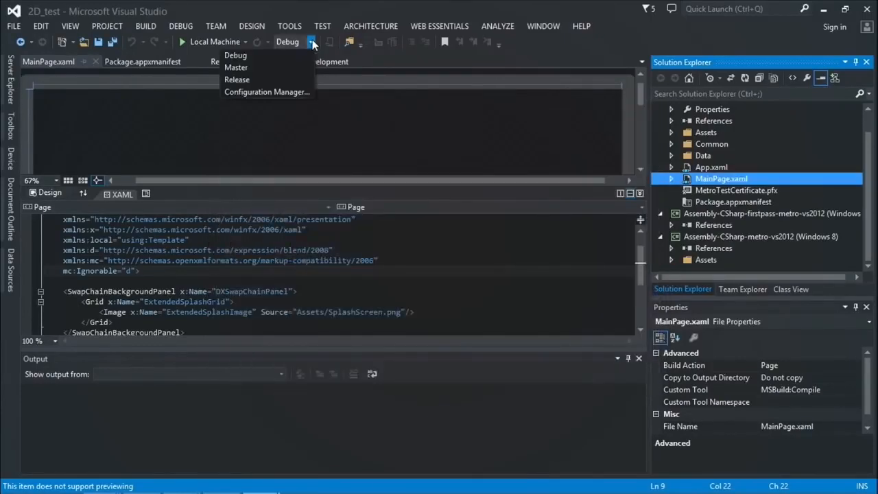
pyautogui.click(266, 91)
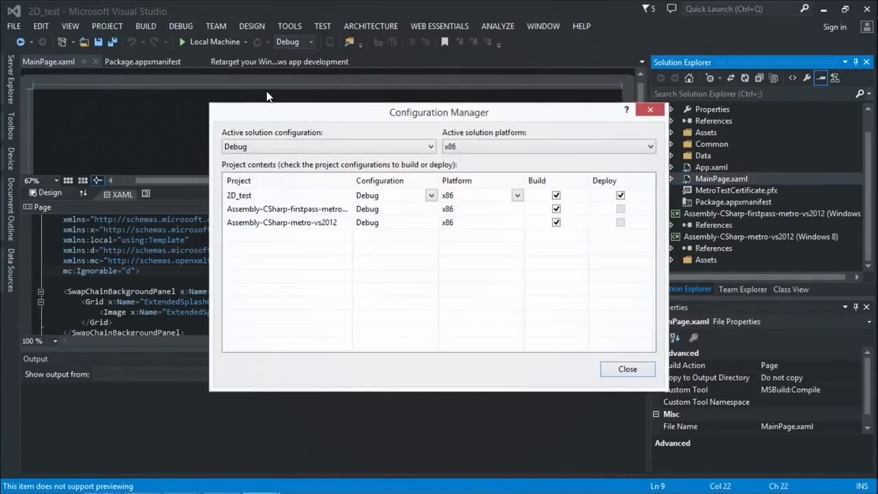
pyautogui.click(627, 369)
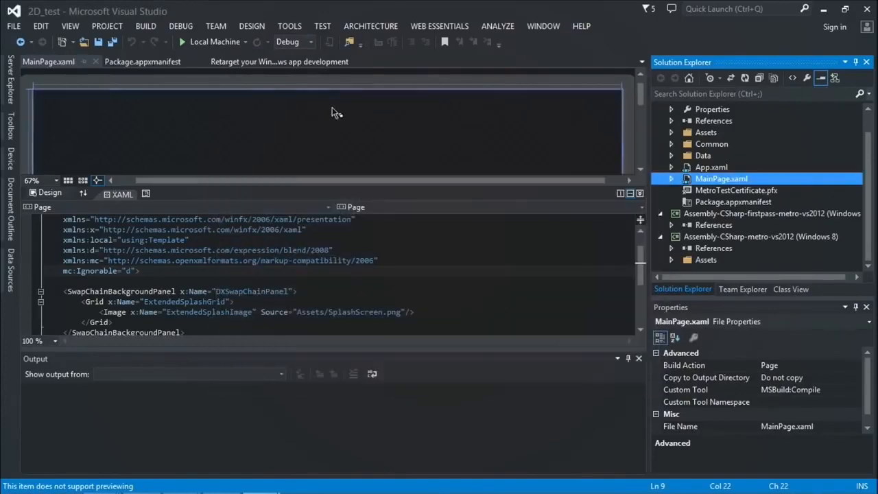
pyautogui.click(310, 42)
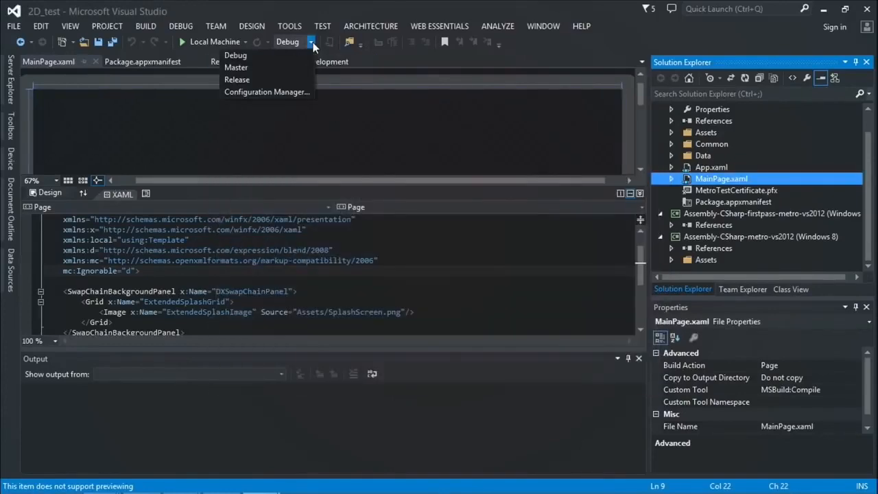
pyautogui.click(286, 92)
pyautogui.click(508, 147)
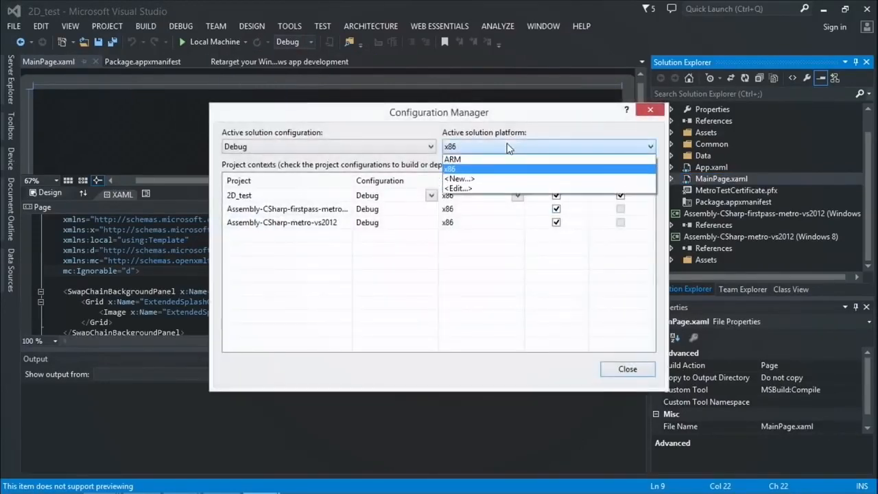
pyautogui.click(480, 169)
pyautogui.click(610, 372)
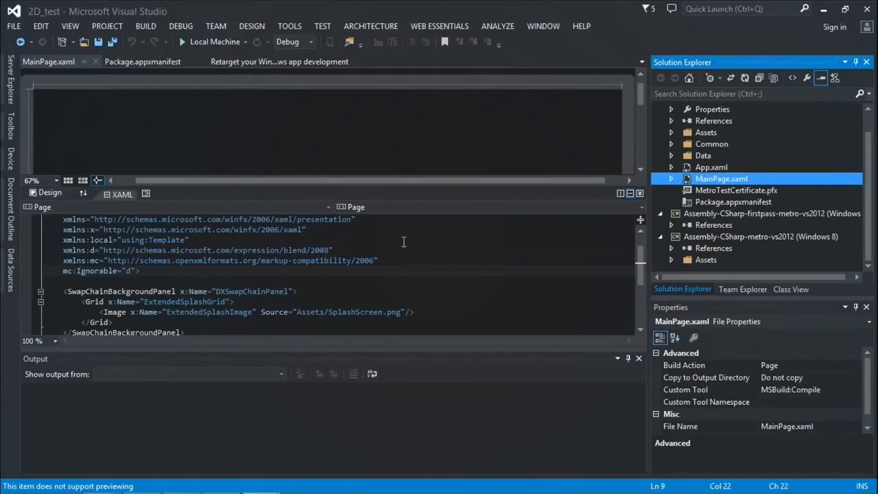
# Set the active solution configuration to Master
pyautogui.click(310, 42)
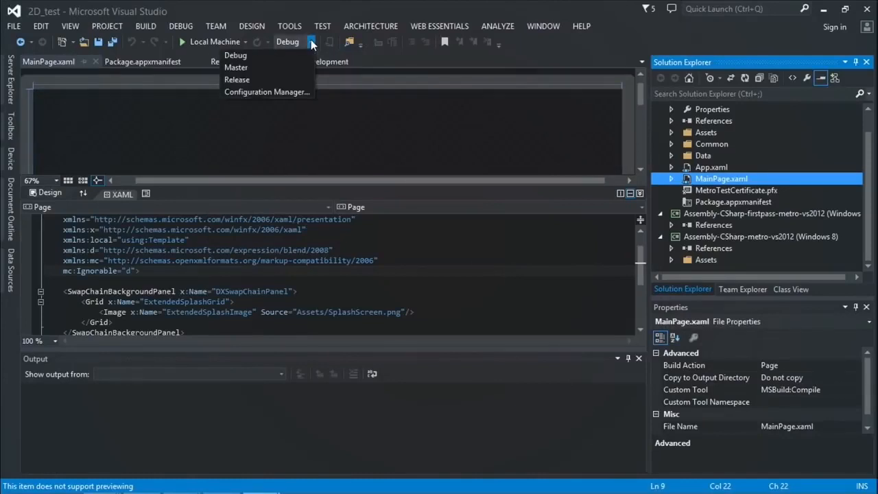
pyautogui.click(244, 68)
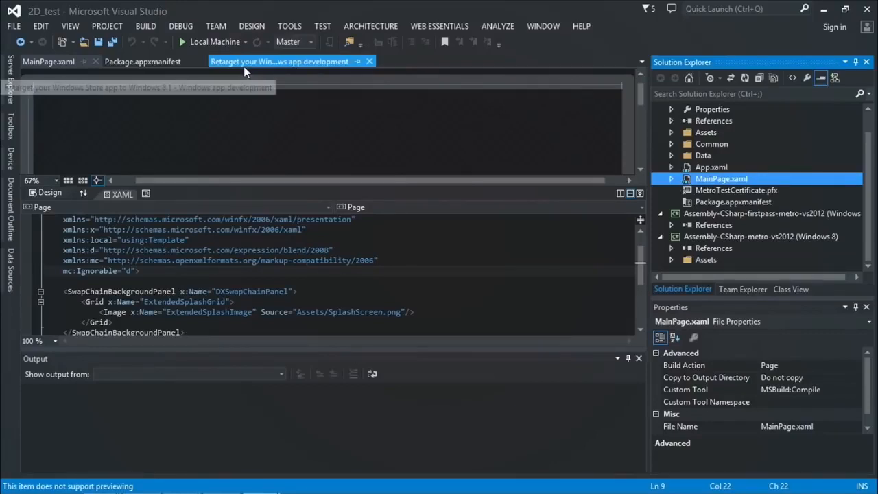
pyautogui.click(312, 42)
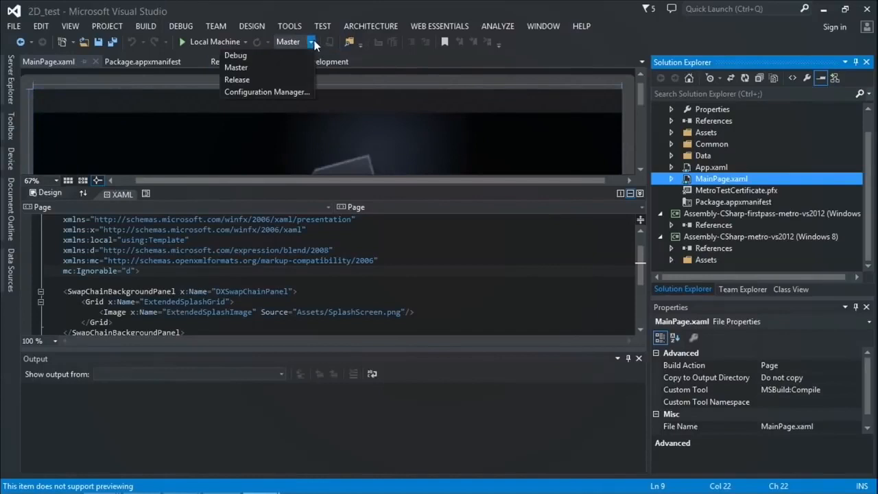
pyautogui.click(266, 68)
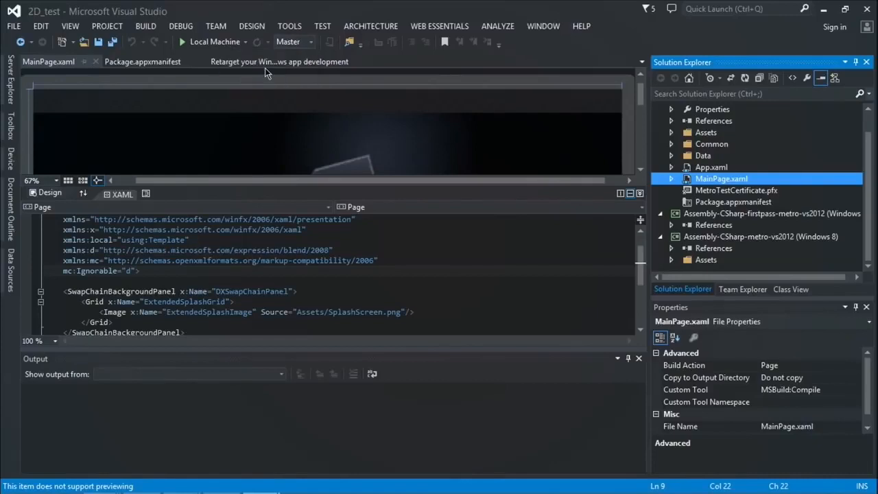
pyautogui.click(312, 42)
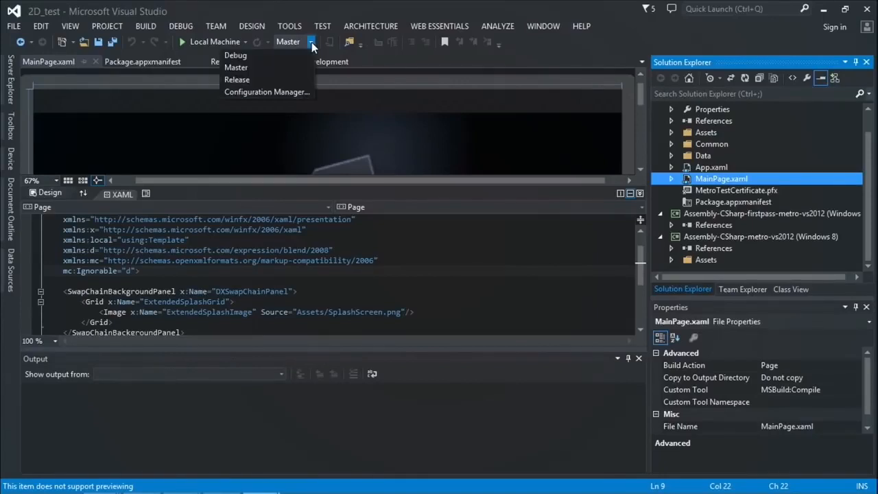
pyautogui.click(253, 66)
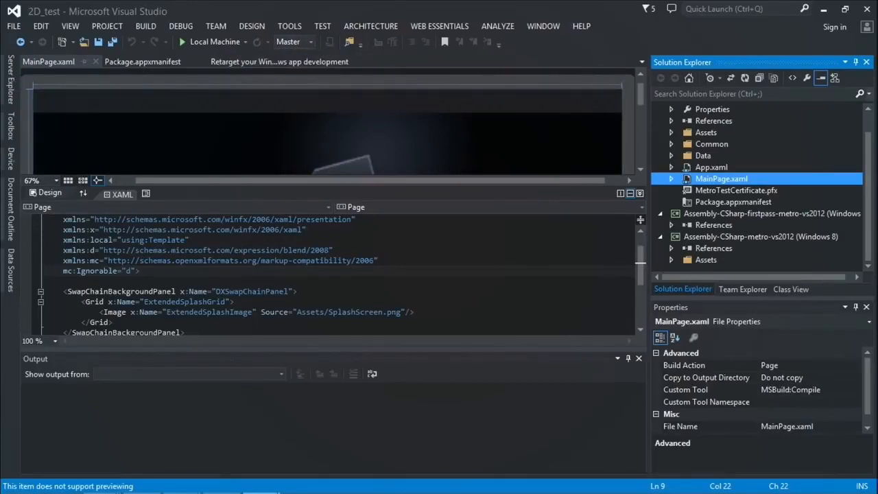
pyautogui.moveTo(26, 491)
pyautogui.click(177, 484)
pyautogui.click(213, 434)
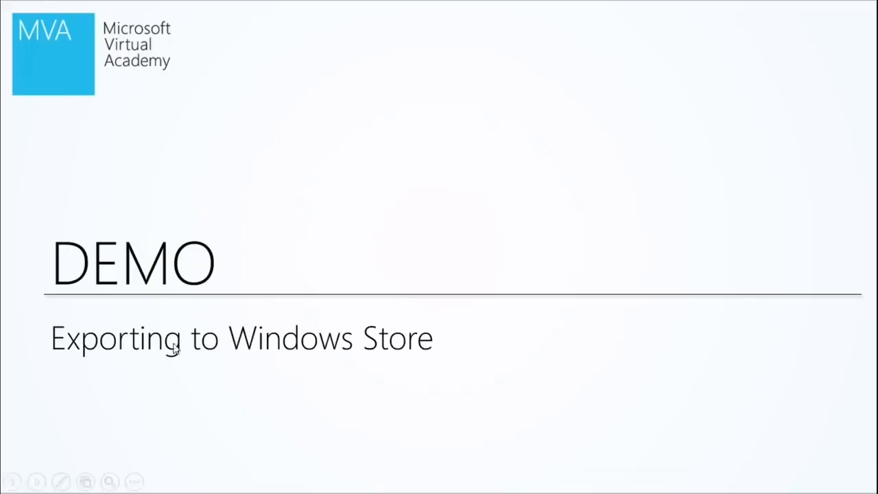
pyautogui.click(308, 205)
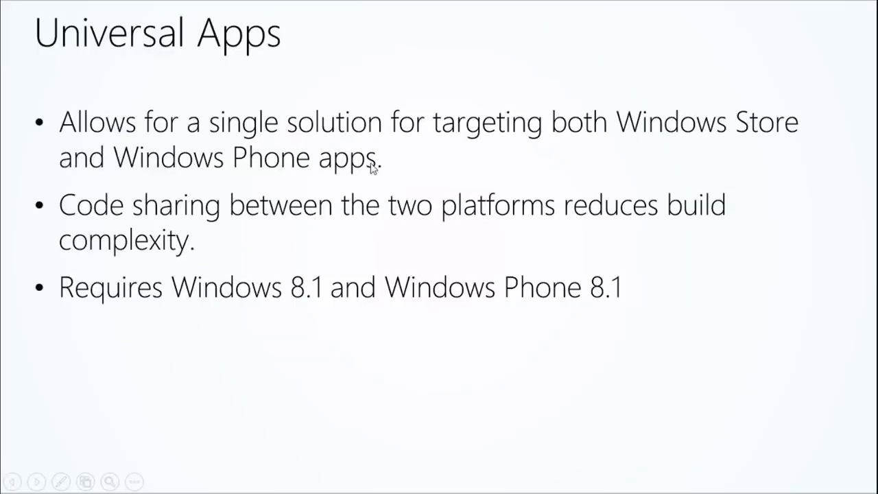
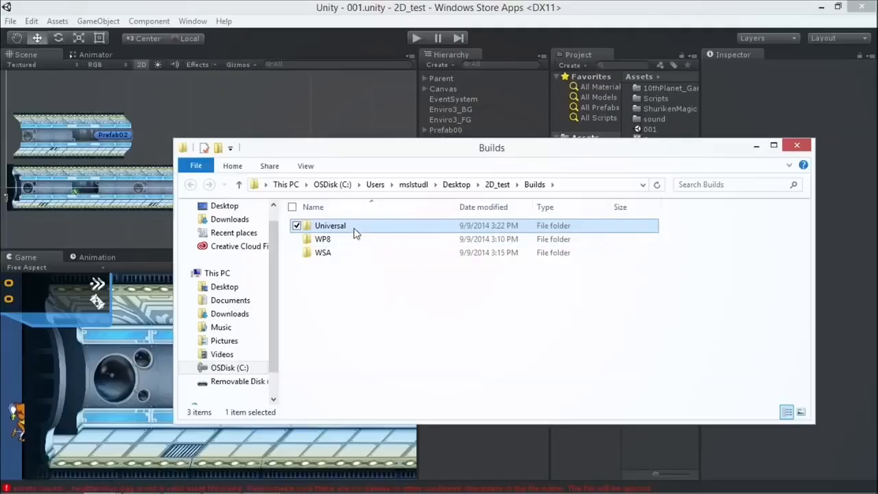
# Open the 2D_test Visual Studio solution from the Universal folder inside Builds
pyautogui.doubleClick(353, 226)
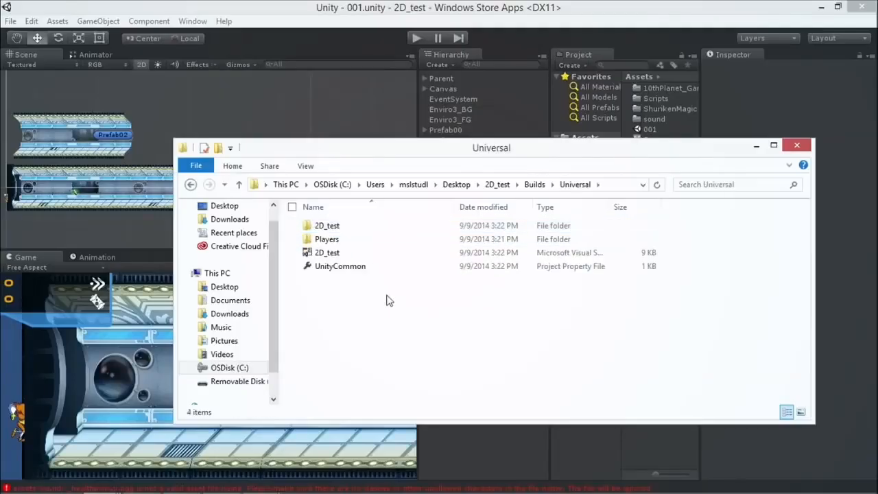
pyautogui.doubleClick(327, 253)
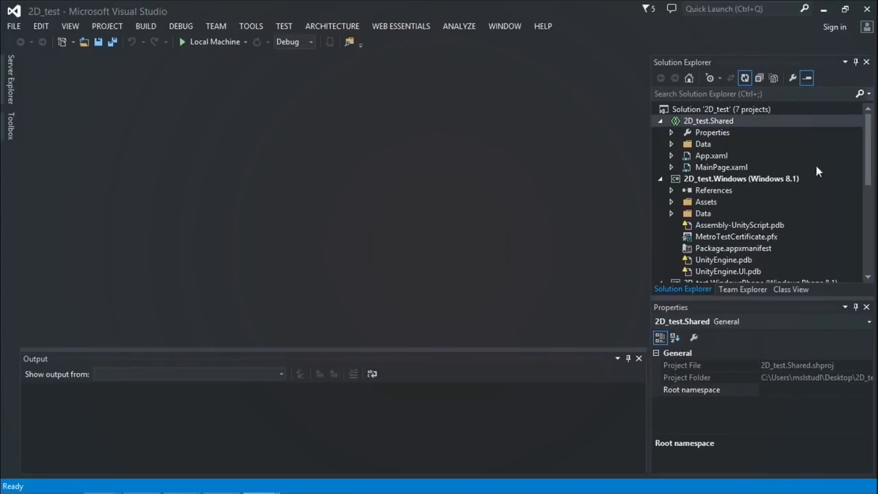
# Examine the 2D_test.Shared project, including MainPage.xaml, App.xaml and the contents of its Data folder
pyautogui.moveTo(869, 150)
pyautogui.mouseDown()
pyautogui.moveTo(870, 158)
pyautogui.moveTo(867, 147)
pyautogui.mouseUp()
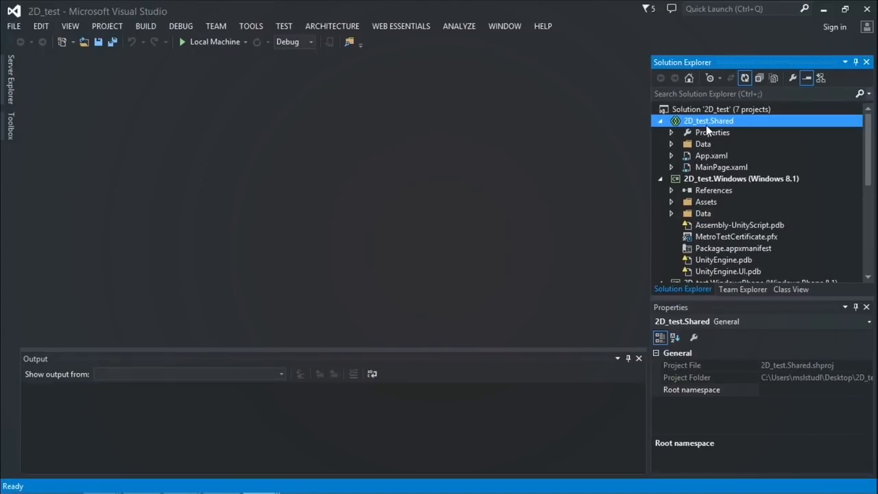
pyautogui.press('super+plus')
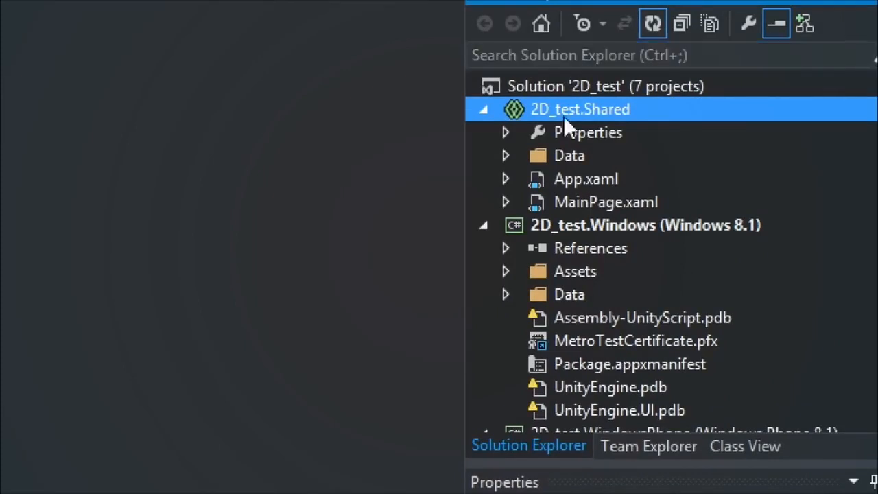
pyautogui.click(582, 202)
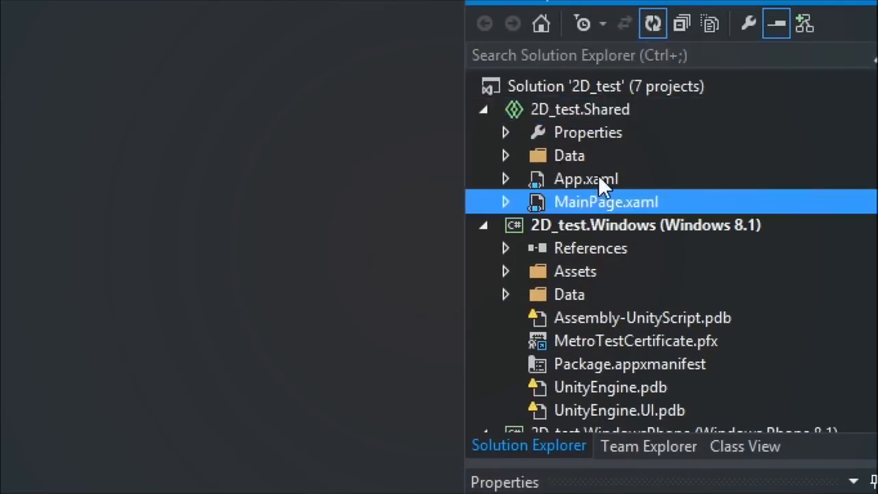
pyautogui.click(598, 177)
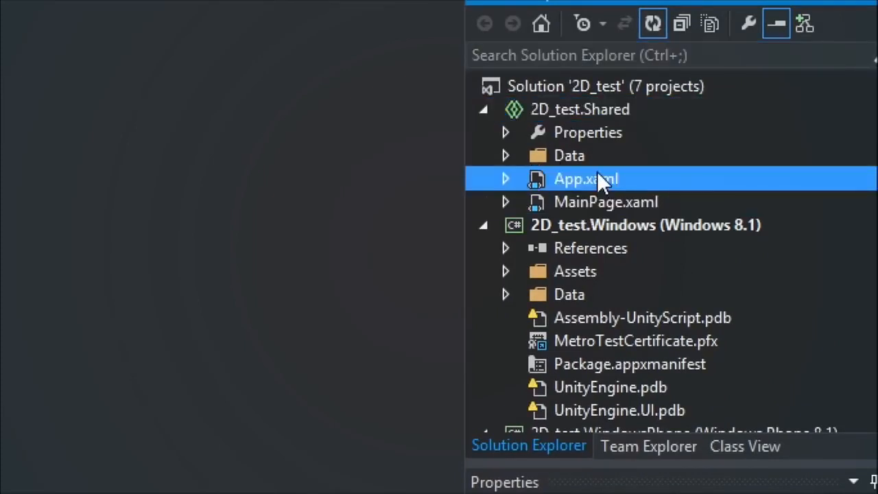
pyautogui.click(505, 156)
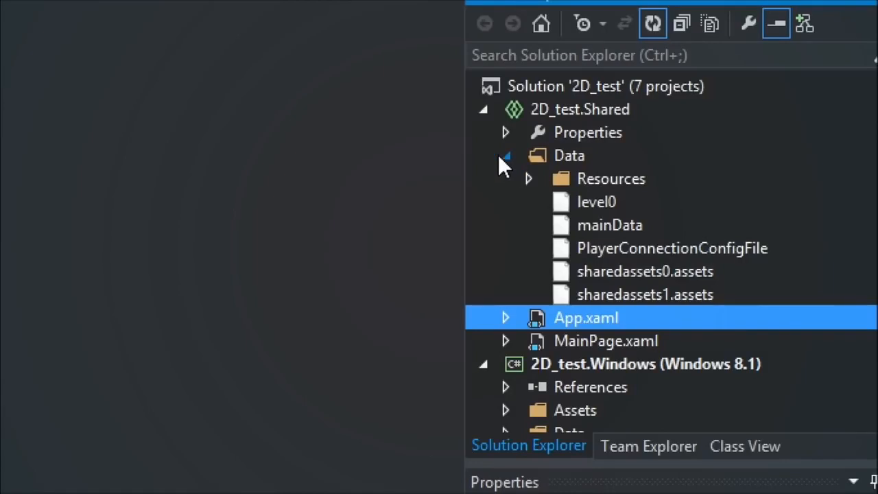
pyautogui.click(506, 157)
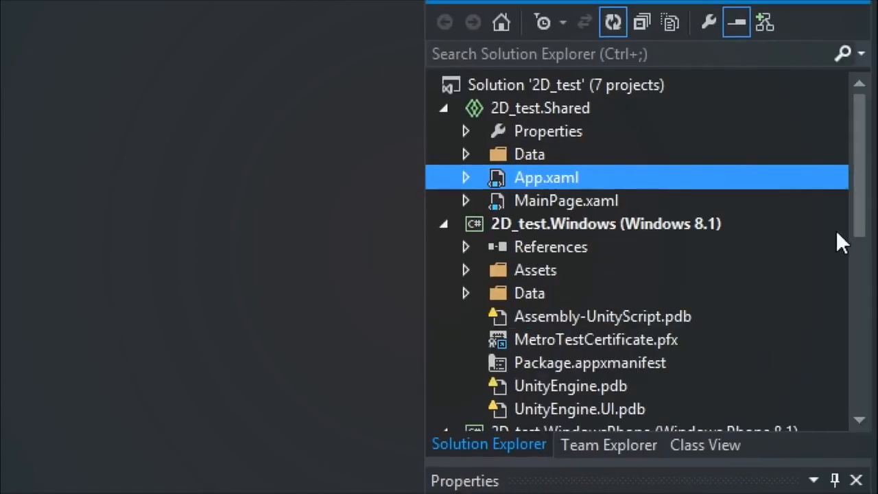
# Examine the 2D_test.Windows (Windows 8.1) and 2D_test.WindowsPhone (Windows Phone 8.1) projects in the solution
pyautogui.scroll(-1, 740, 213)
pyautogui.click(674, 173)
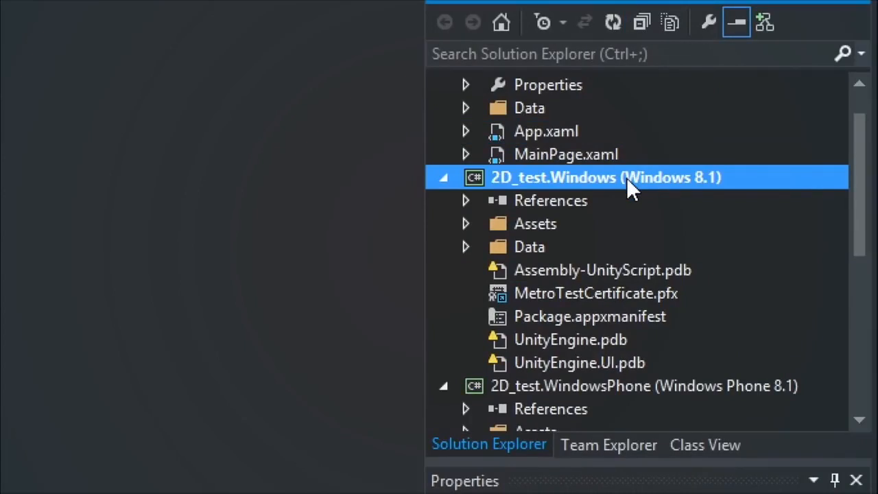
pyautogui.scroll(1, 626, 180)
pyautogui.scroll(-3, 627, 185)
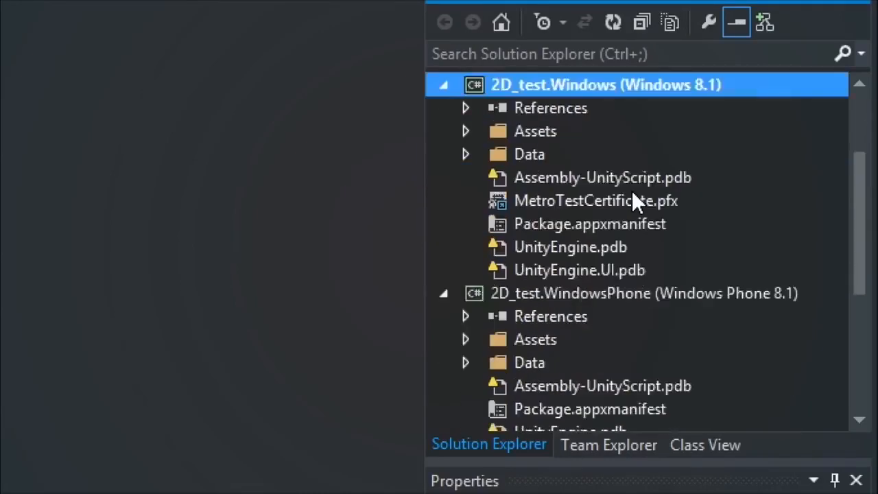
pyautogui.click(641, 226)
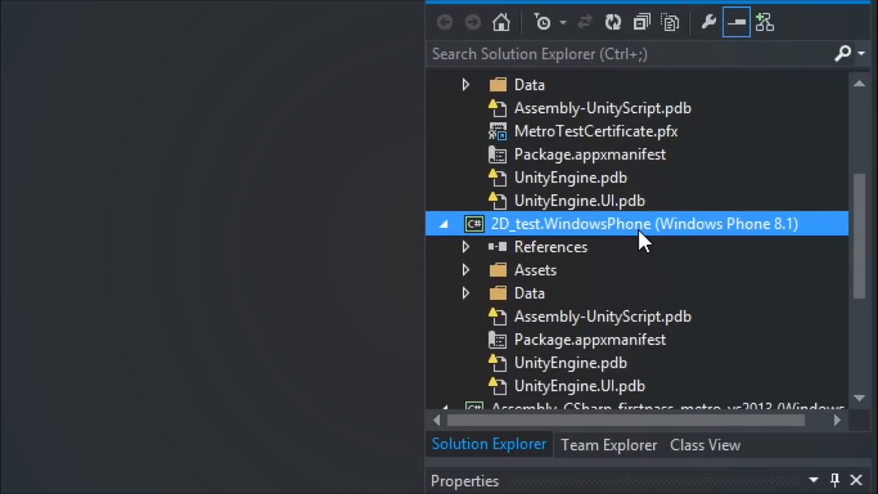
pyautogui.scroll(-2, 685, 233)
pyautogui.scroll(5, 638, 255)
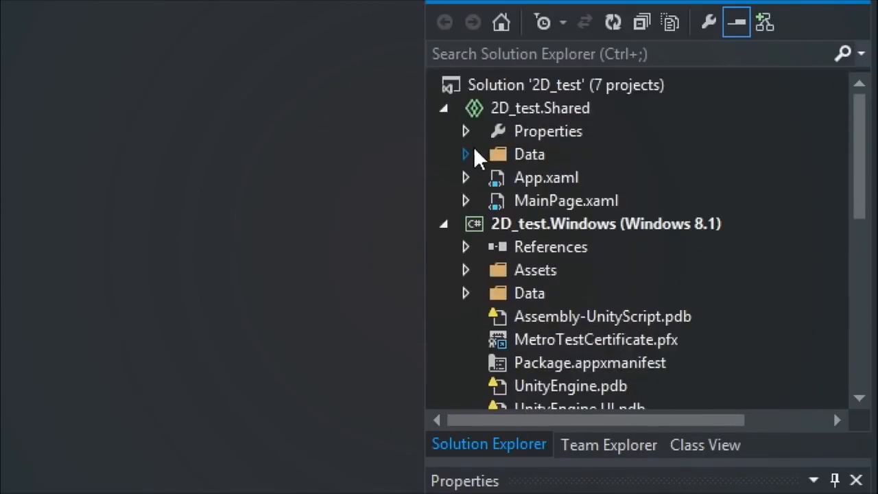
# Expand the Data folders of the Shared, Windows and WindowsPhone projects to compare their contents
pyautogui.click(465, 155)
pyautogui.scroll(-3, 619, 219)
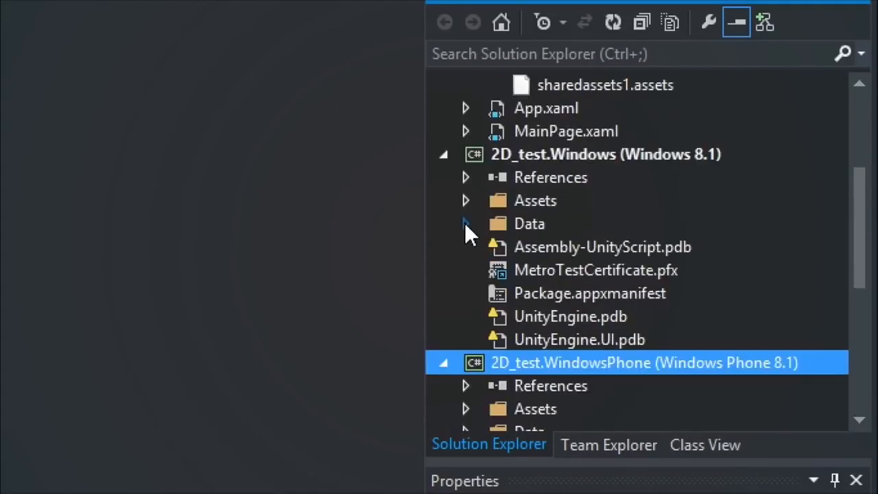
pyautogui.click(465, 223)
pyautogui.scroll(-5, 592, 277)
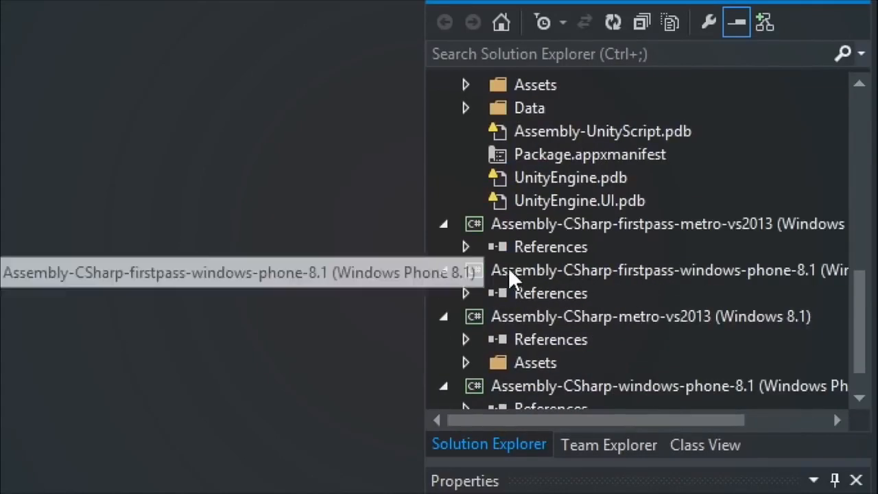
pyautogui.scroll(2, 556, 249)
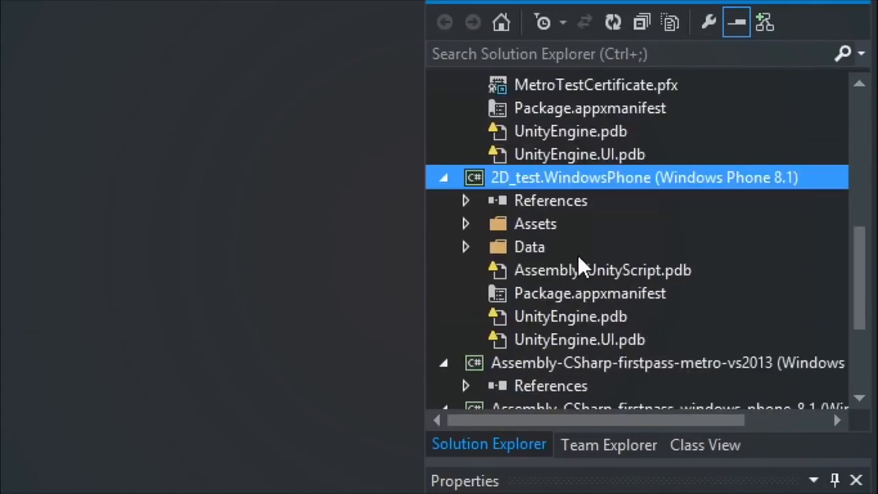
pyautogui.click(466, 247)
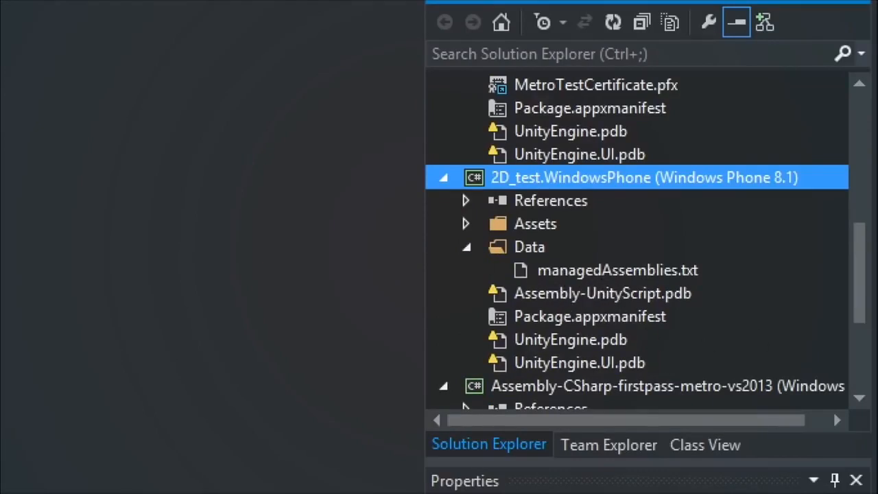
# Expand the Assets folder of the 2D_test.Windows project to examine its image files, and return to the WindowsPhone project
pyautogui.moveTo(861, 273); pyautogui.dragTo(856, 229)
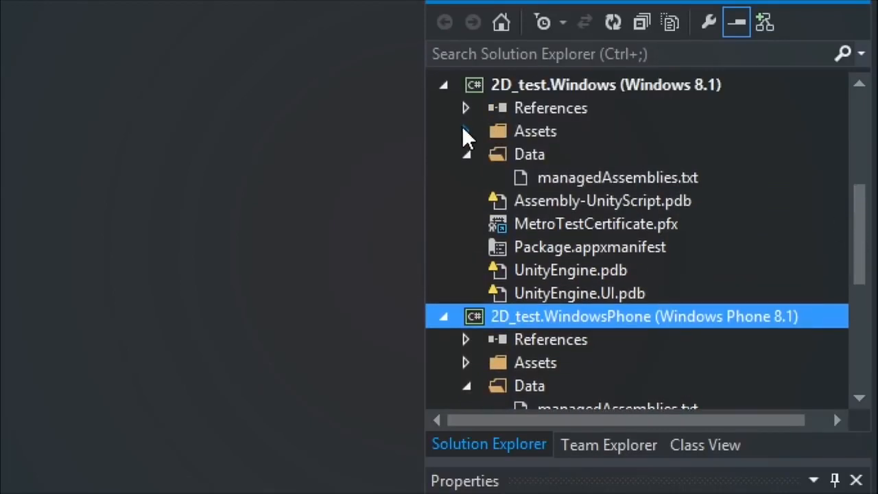
pyautogui.click(465, 131)
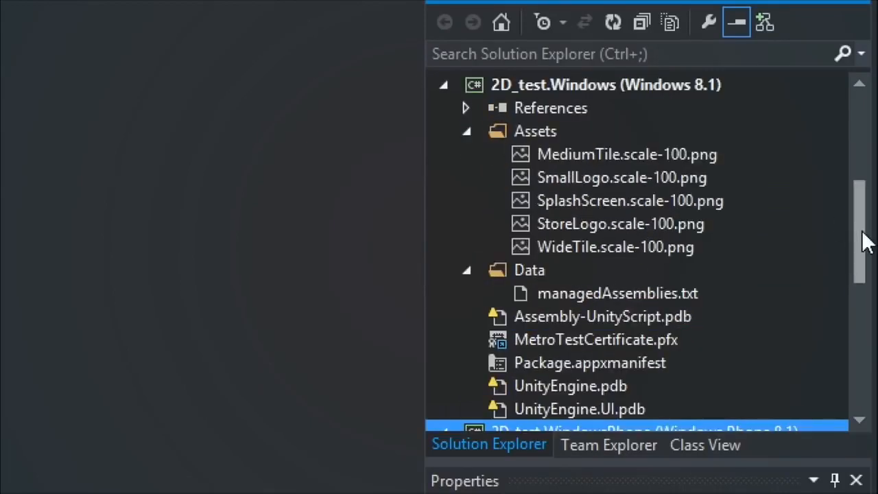
pyautogui.moveTo(862, 240); pyautogui.dragTo(858, 257)
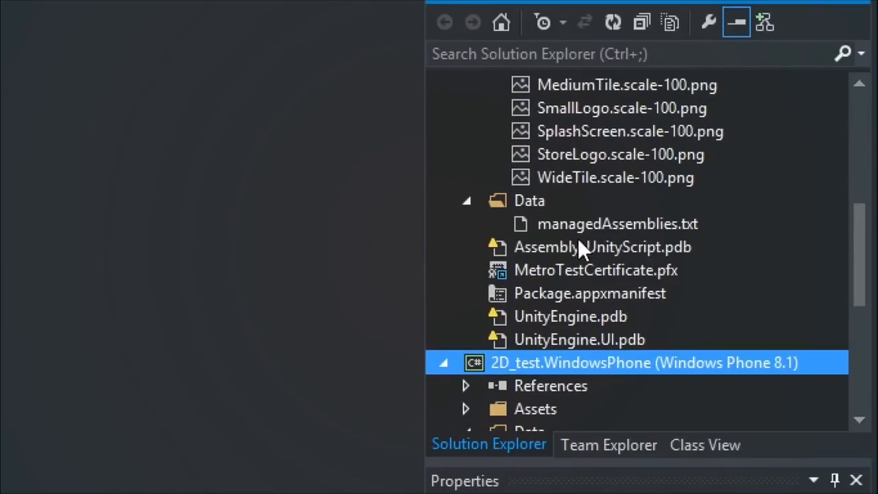
pyautogui.scroll(-2, 786, 274)
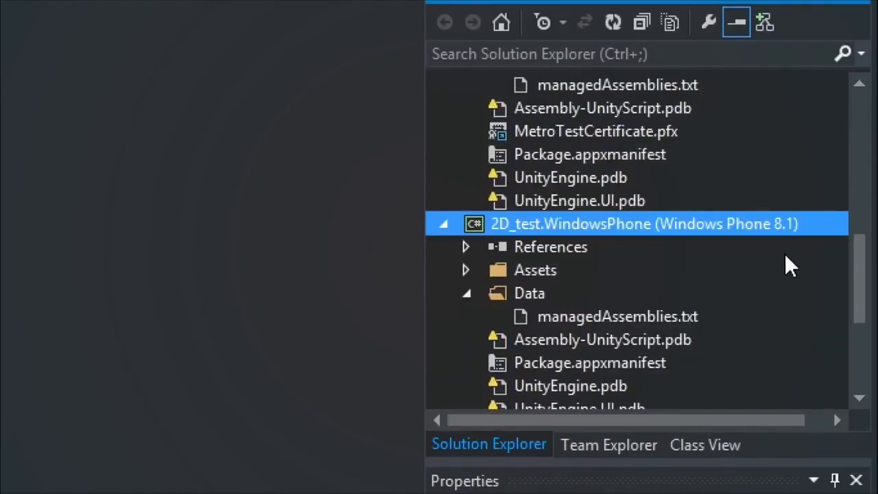
# Examine the WindowsPhone project's Package.appxmanifest entry and the contents of Assets and Scripts in the Assembly-CSharp-metro-vs2013 project
pyautogui.moveTo(864, 284); pyautogui.dragTo(559, 293)
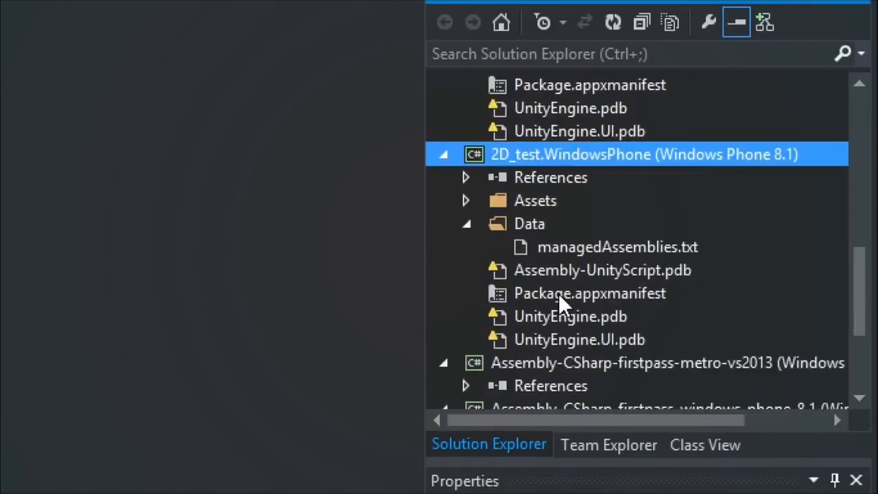
pyautogui.click(559, 294)
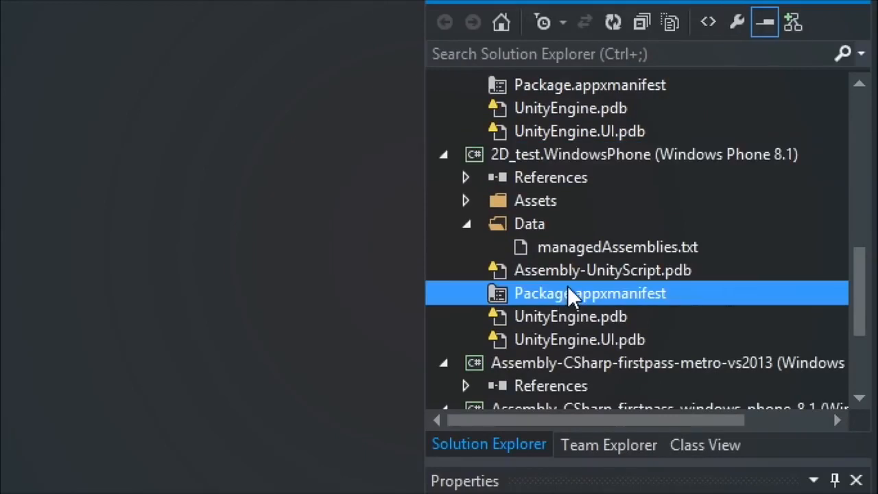
pyautogui.moveTo(857, 290); pyautogui.dragTo(862, 343)
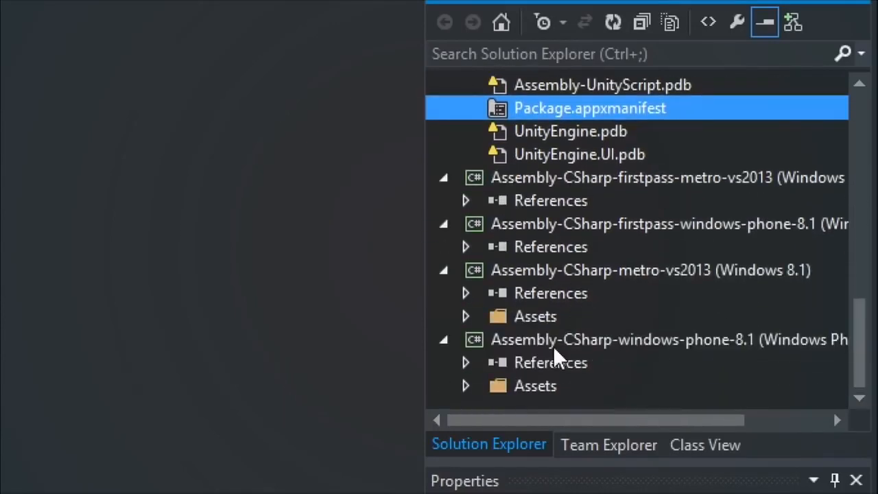
pyautogui.click(466, 316)
pyautogui.click(491, 339)
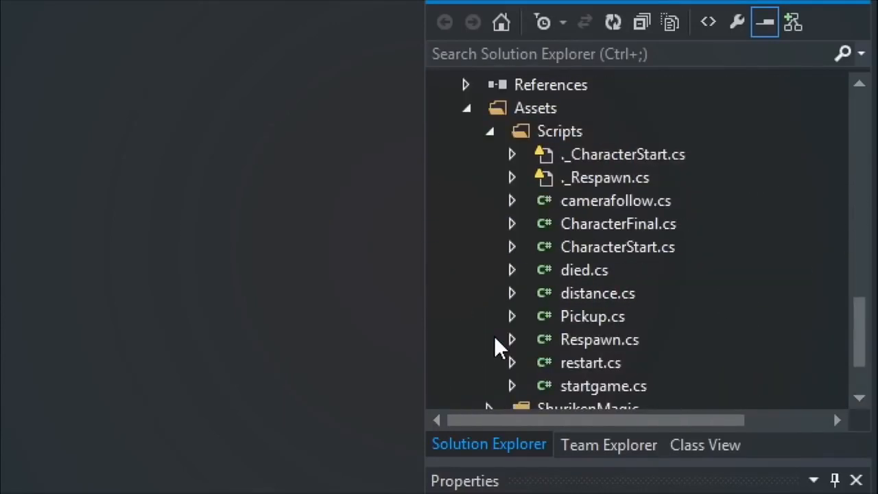
pyautogui.moveTo(860, 359); pyautogui.dragTo(858, 337)
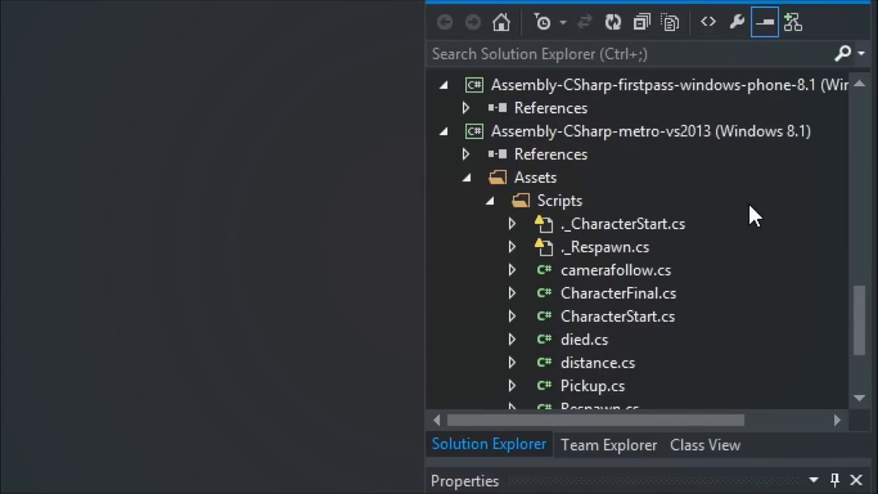
# Collapse the expanded Data and Assets folders across the Shared, Windows, Assembly-CSharp-metro-vs2013 and WindowsPhone projects
pyautogui.moveTo(859, 321); pyautogui.dragTo(833, 145)
pyautogui.click(468, 157)
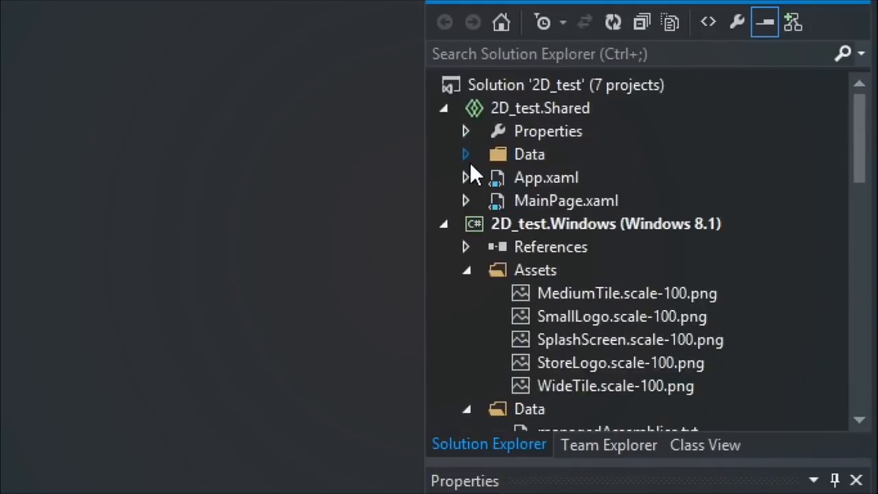
pyautogui.click(464, 271)
pyautogui.click(467, 293)
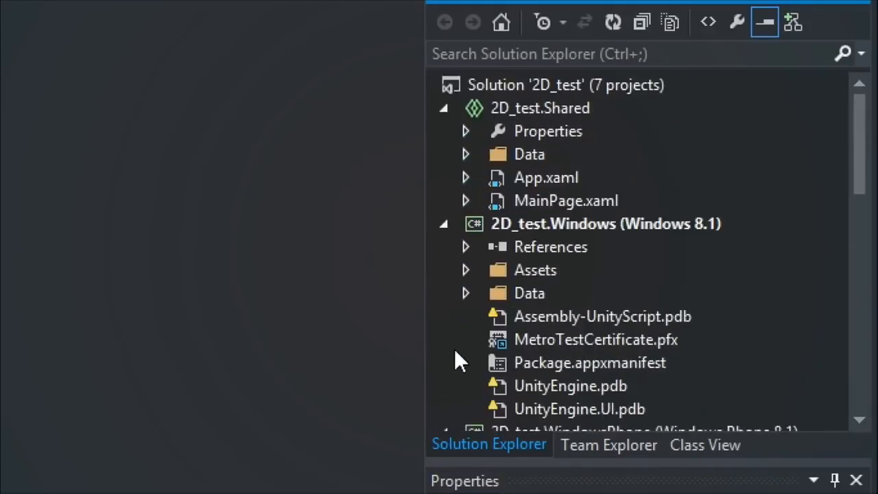
pyautogui.scroll(-10, 455, 350)
pyautogui.scroll(3, 476, 313)
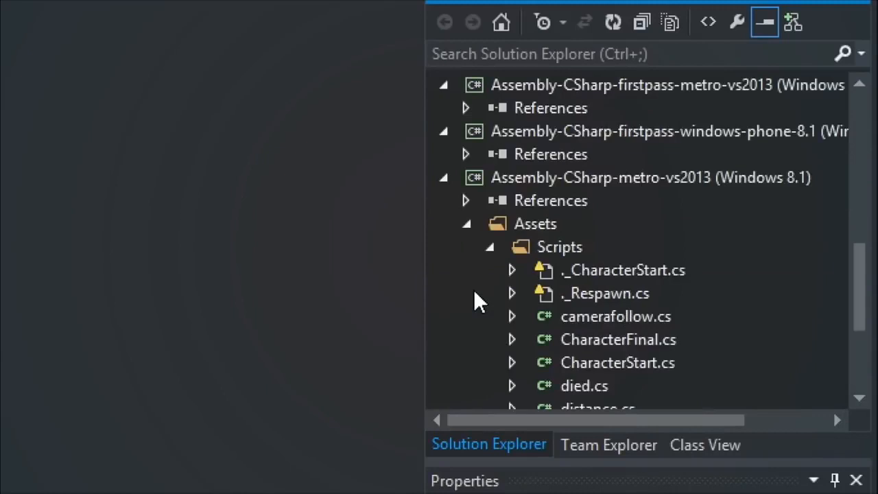
pyautogui.click(467, 226)
pyautogui.scroll(4, 457, 253)
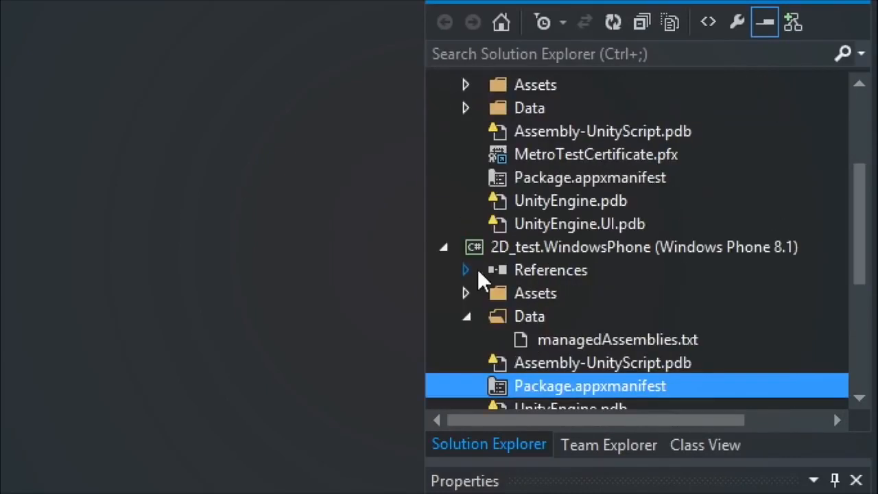
pyautogui.click(464, 319)
pyautogui.scroll(3, 673, 269)
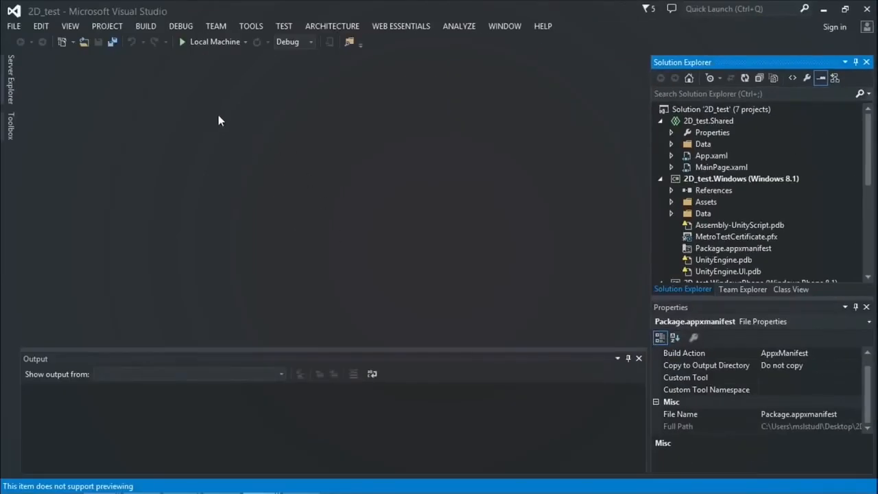
# Try running the Debug configuration on Local Machine, and set the active solution platform to x86 in Configuration Manager
pyautogui.click(206, 44)
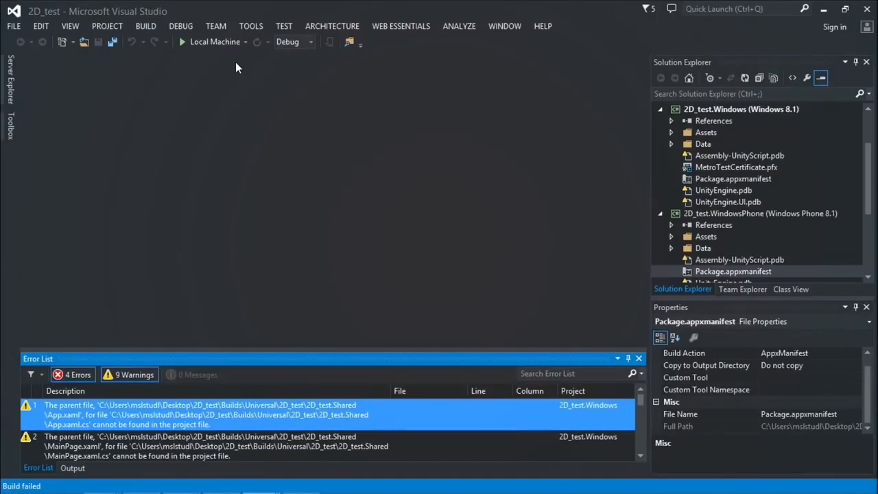
pyautogui.click(311, 42)
pyautogui.click(271, 92)
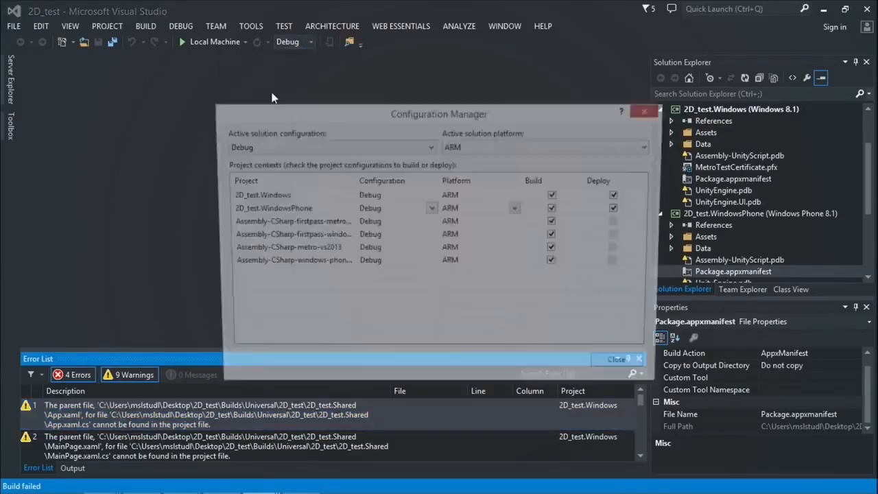
pyautogui.click(452, 146)
pyautogui.click(455, 169)
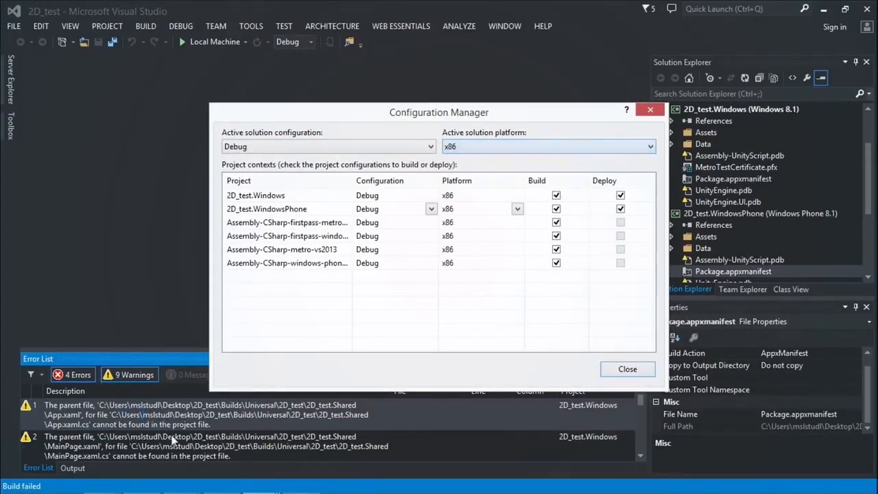
pyautogui.click(625, 369)
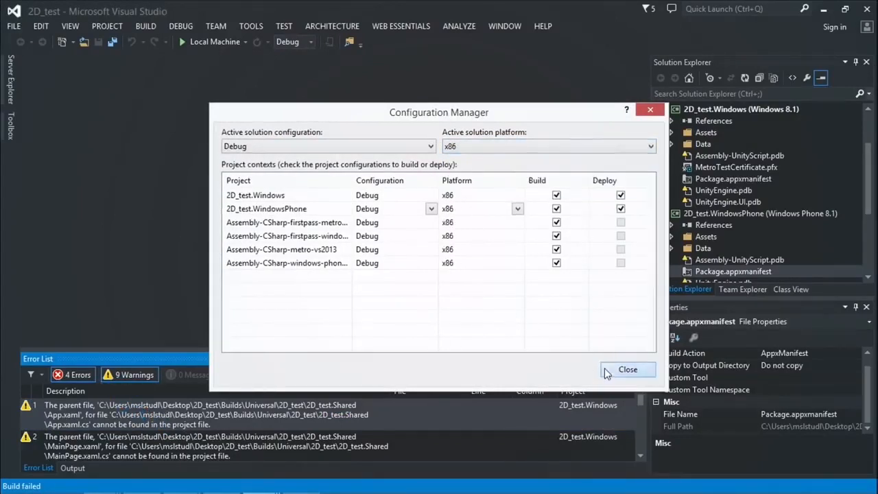
# Hide the warnings in the Error List, enlarge the list and examine the build errors
pyautogui.click(127, 375)
pyautogui.moveTo(191, 351); pyautogui.dragTo(192, 301)
pyautogui.click(202, 381)
pyautogui.scroll(-3, 206, 398)
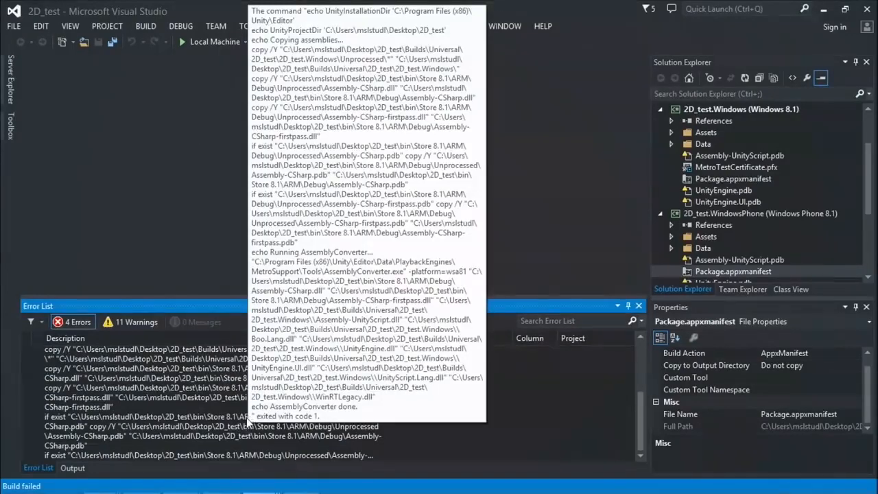
# Run the Universal solution on Local Machine again with the Debug configuration
pyautogui.click(309, 42)
pyautogui.click(307, 42)
pyautogui.click(210, 41)
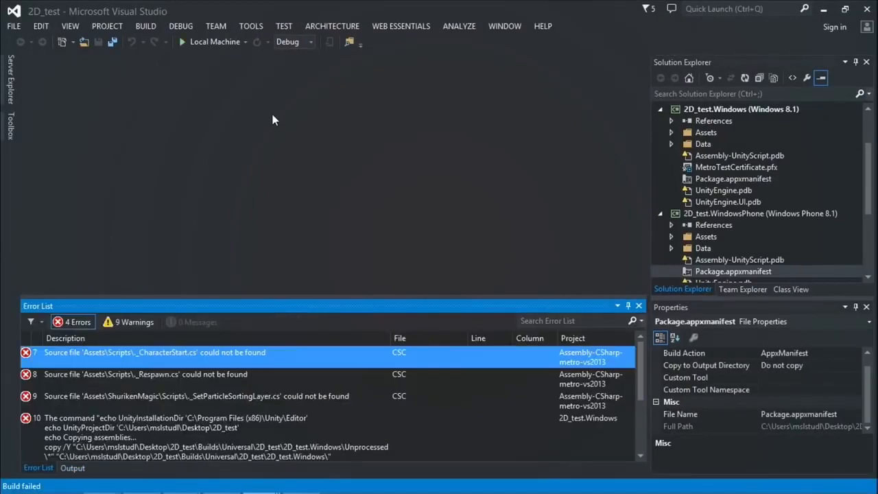
# Recheck the x86 active solution platform in Configuration Manager, and inspect the full description of the UnityInstallationDir command error
pyautogui.click(309, 42)
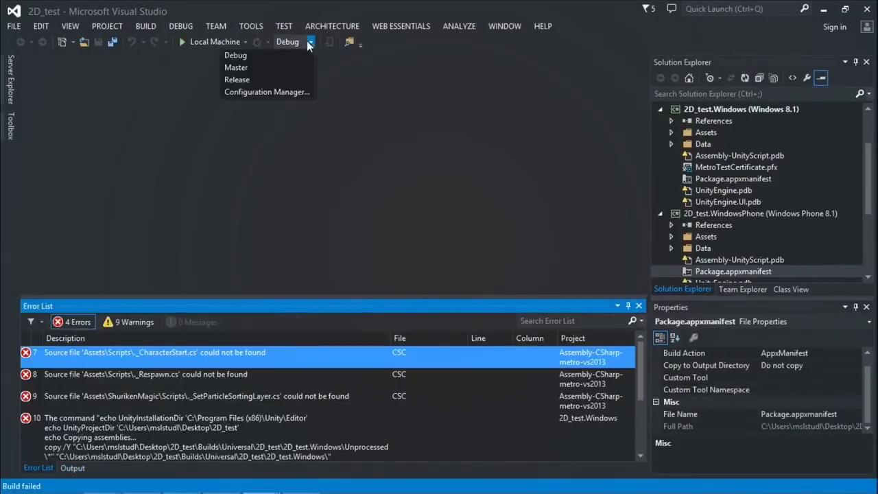
pyautogui.click(271, 90)
pyautogui.click(465, 148)
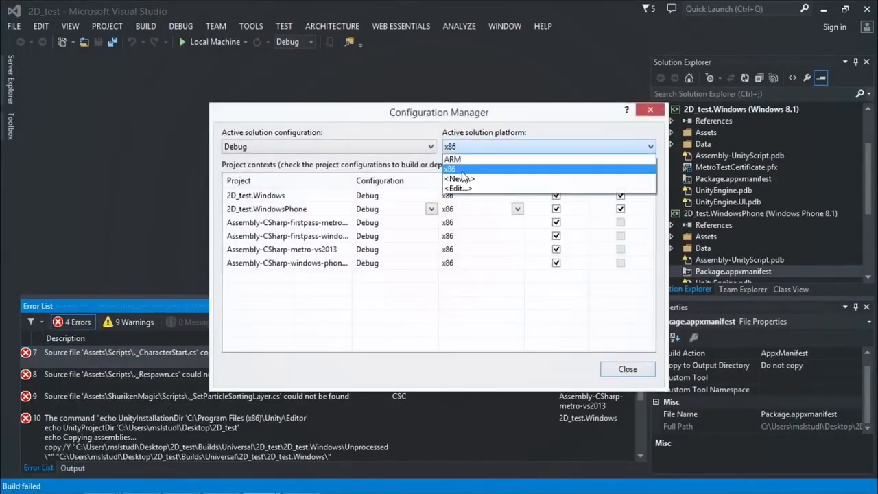
pyautogui.click(466, 172)
pyautogui.click(610, 374)
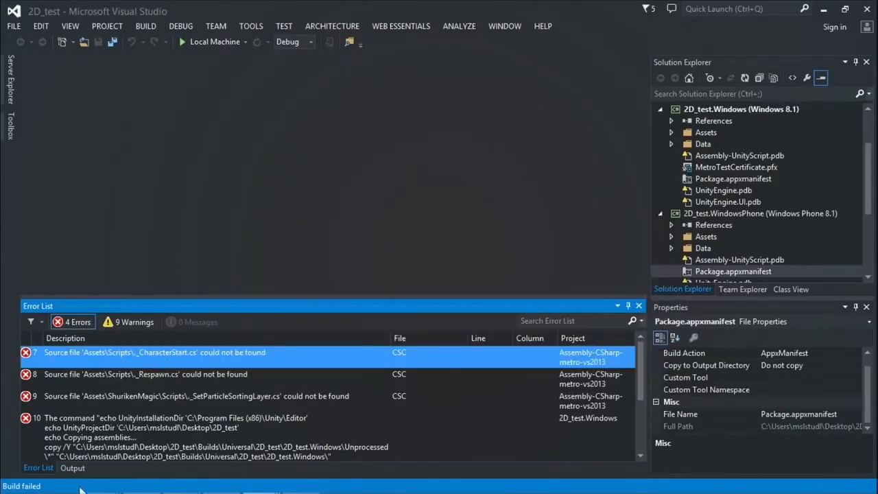
pyautogui.click(161, 419)
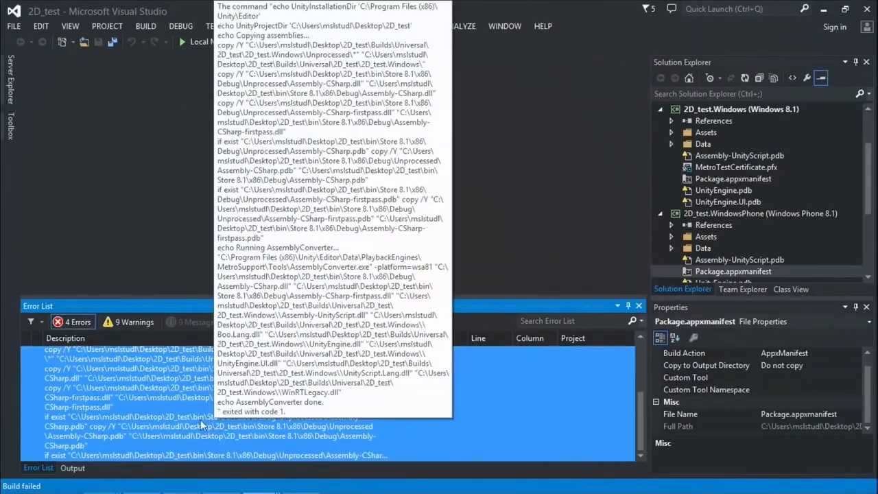
# Clean the Universal solution and build it again
pyautogui.click(145, 26)
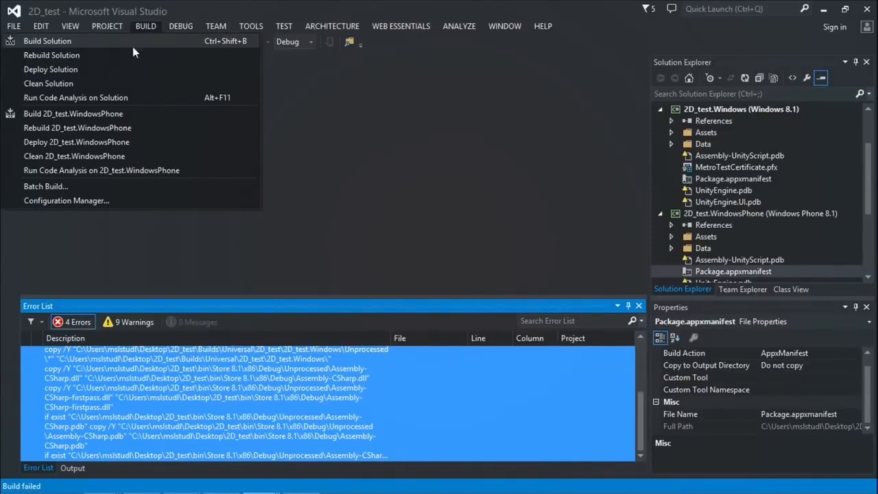
pyautogui.click(127, 83)
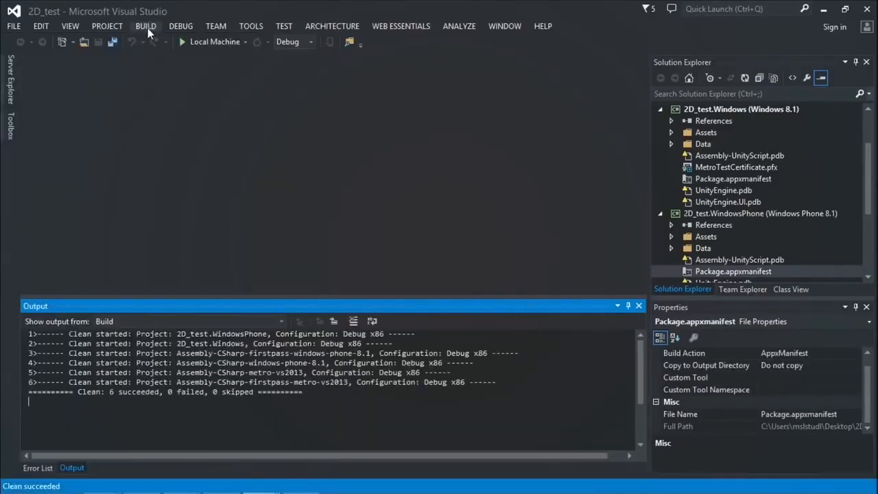
pyautogui.click(145, 26)
pyautogui.click(136, 39)
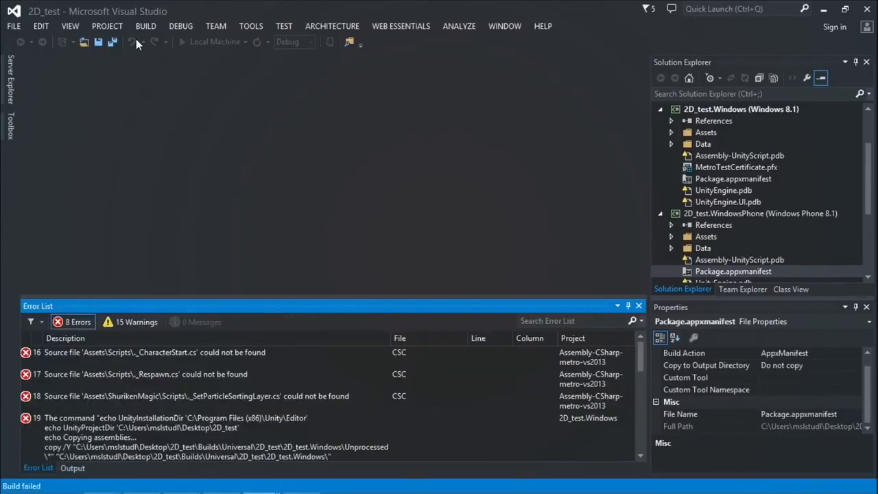
# Enlarge the Error List further and examine the errors reported for the rebuilt solution
pyautogui.moveTo(286, 295); pyautogui.dragTo(276, 261)
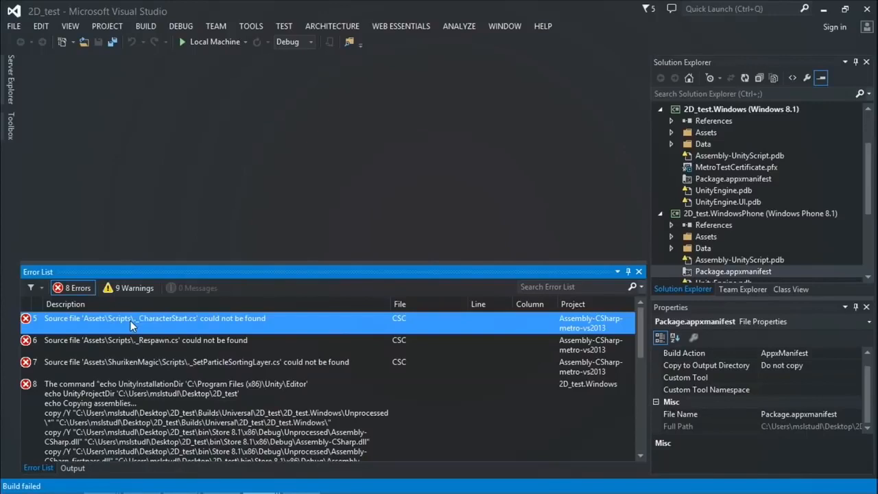
pyautogui.scroll(-2, 161, 326)
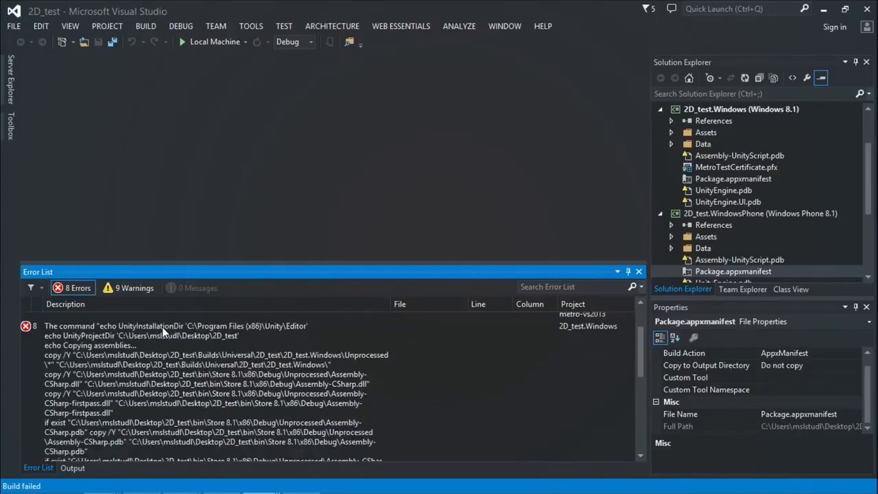
pyautogui.scroll(2, 160, 327)
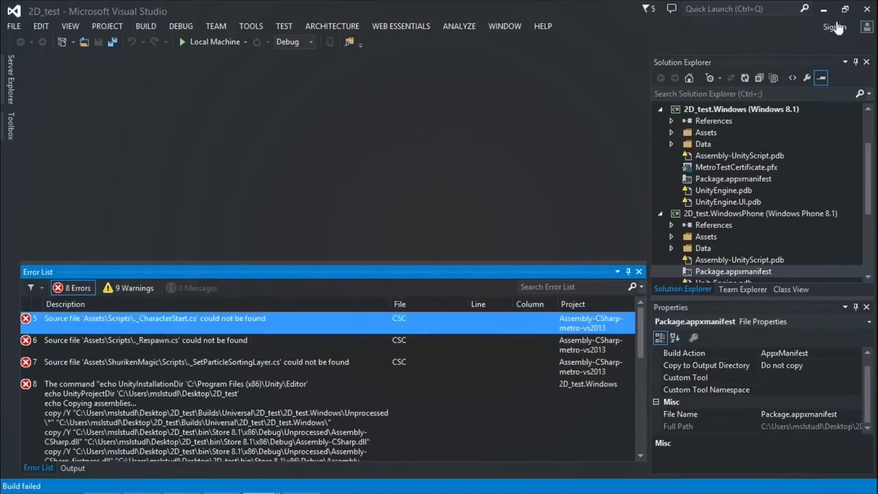
# Minimize the Universal solution, switch to the Windows Store 2D_test solution in Visual Studio and run it on Local Machine
pyautogui.click(823, 9)
pyautogui.click(340, 343)
pyautogui.moveTo(267, 492)
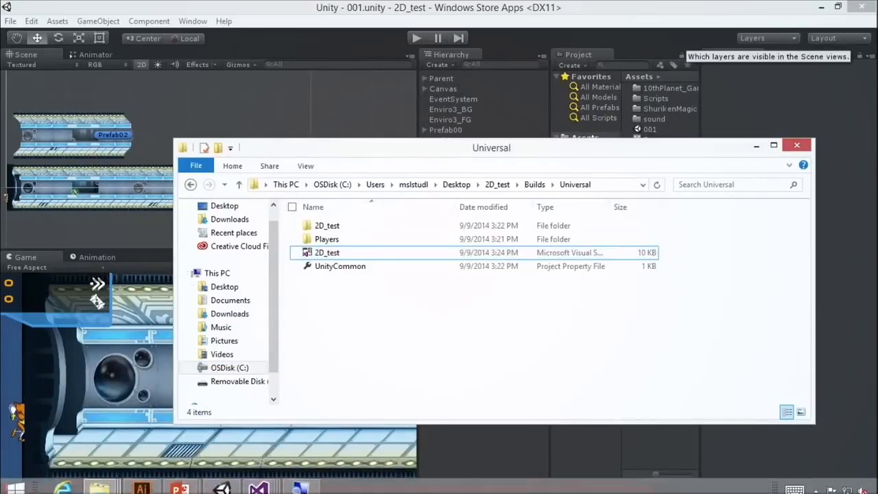
pyautogui.click(259, 400)
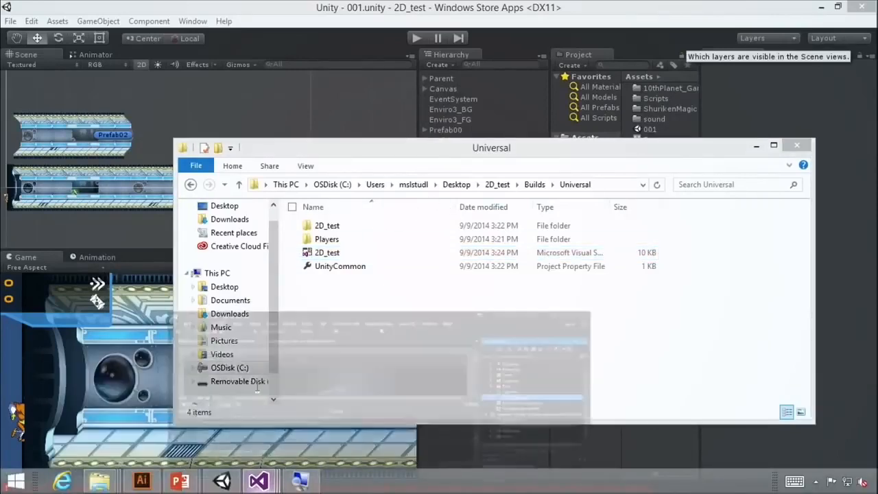
pyautogui.click(216, 42)
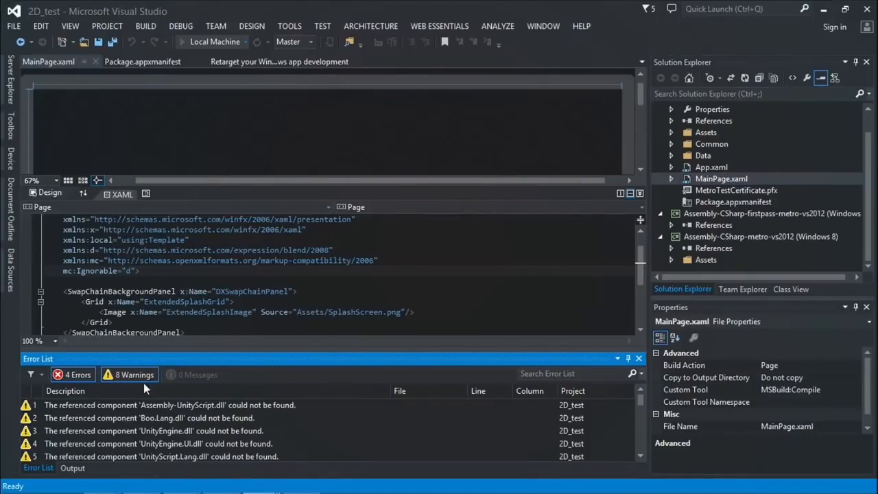
# Examine the source file errors listed for the Assembly-CSharp-metro-vs2012 project
pyautogui.click(155, 432)
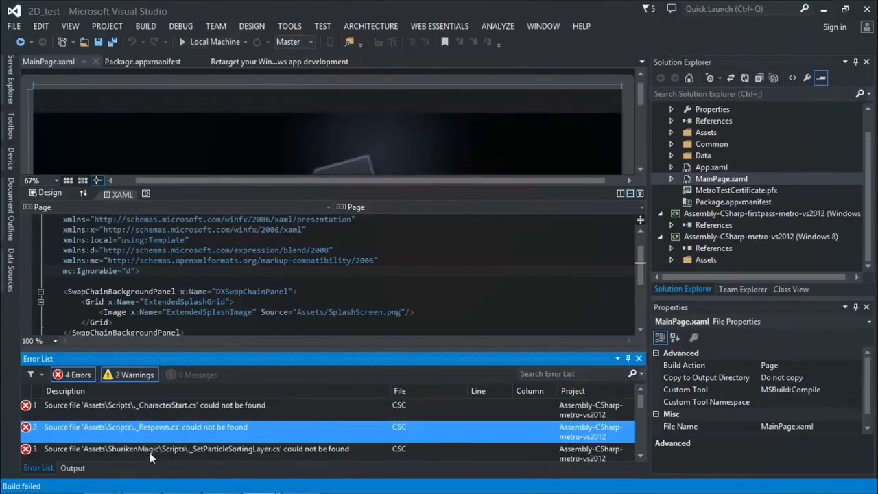
pyautogui.click(151, 454)
pyautogui.click(153, 428)
pyautogui.click(158, 410)
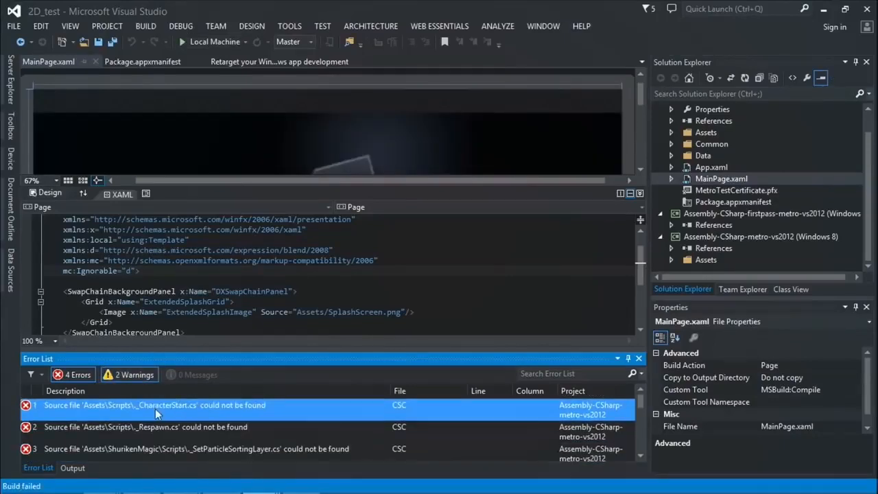
# Close the Windows Store solution's Visual Studio window, return to Unity and close its Build Settings window
pyautogui.click(866, 10)
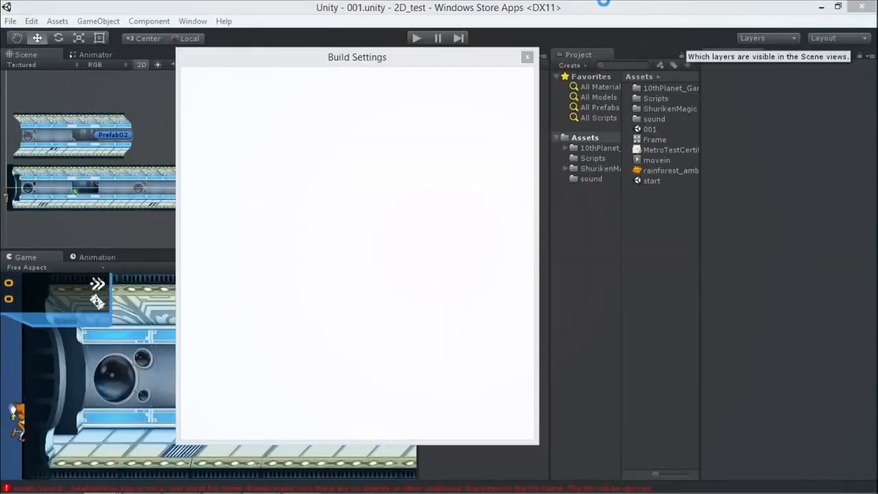
pyautogui.click(836, 57)
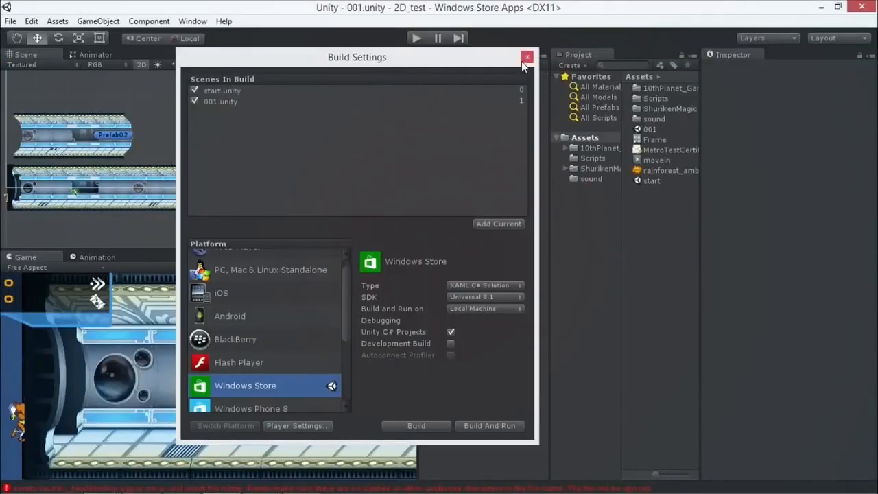
pyautogui.click(527, 57)
pyautogui.click(10, 21)
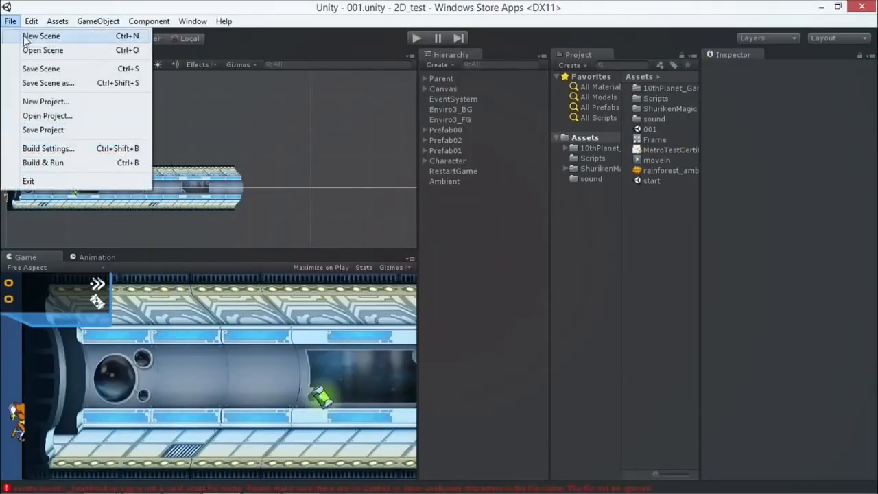
pyautogui.click(106, 4)
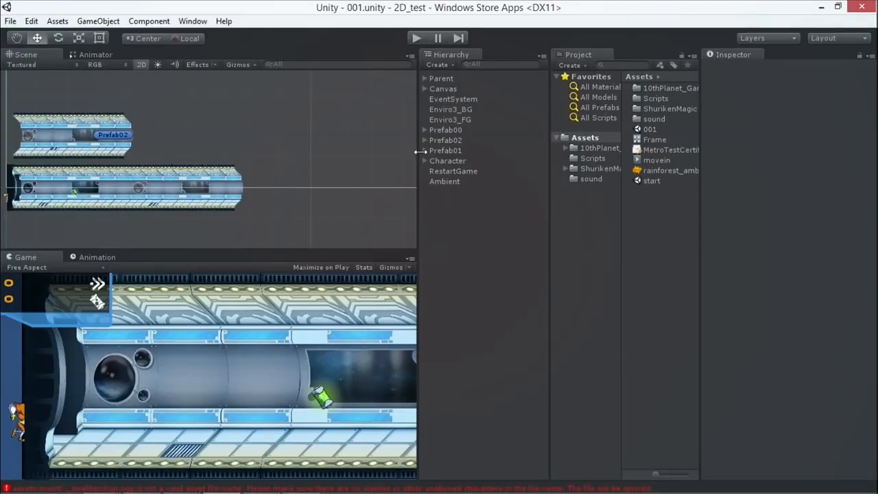
# Create a new Unity project named New Unity Project 3 with 3D defaults and no imported packages
pyautogui.click(10, 21)
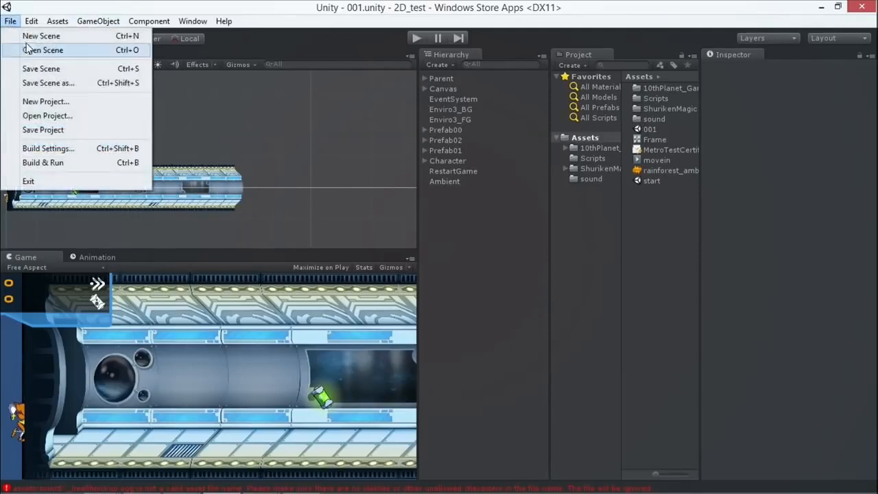
pyautogui.click(45, 103)
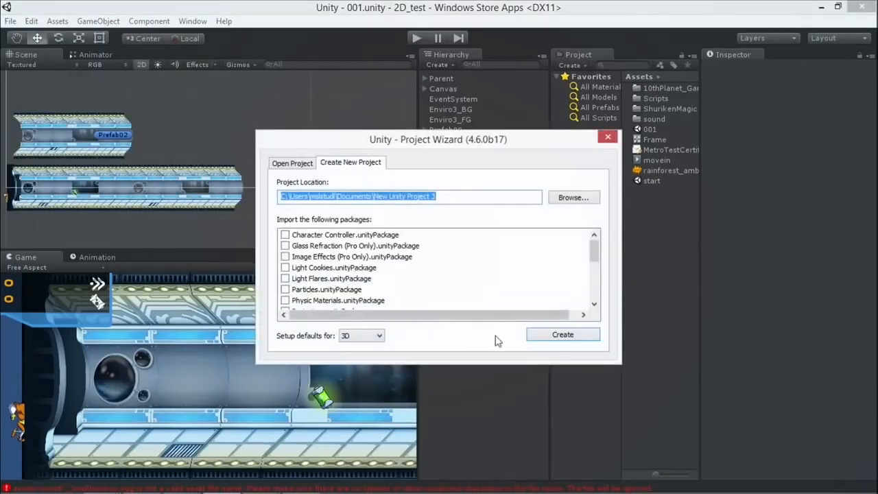
pyautogui.click(543, 334)
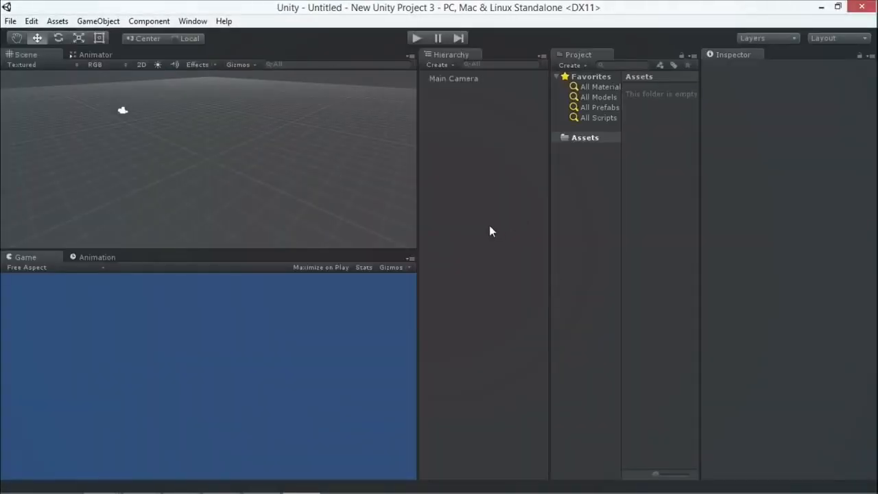
# Add a 3D cube to the new project's empty scene
pyautogui.click(98, 20)
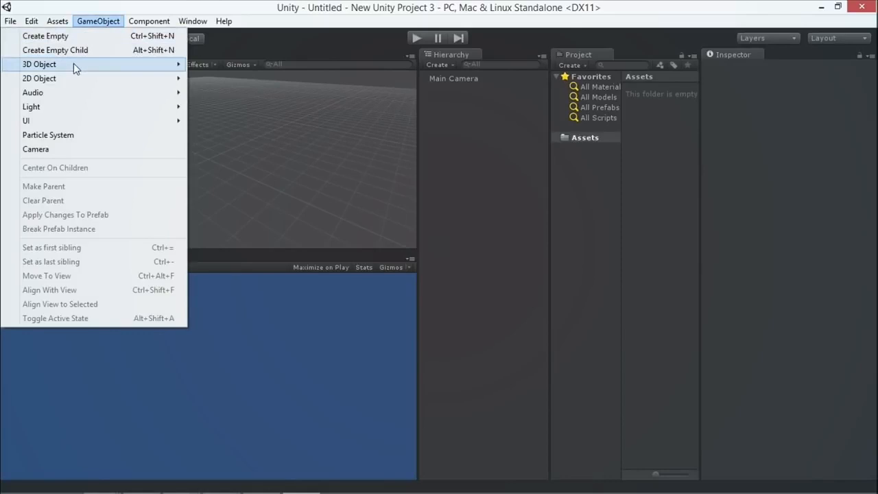
pyautogui.moveTo(73, 64)
pyautogui.click(233, 64)
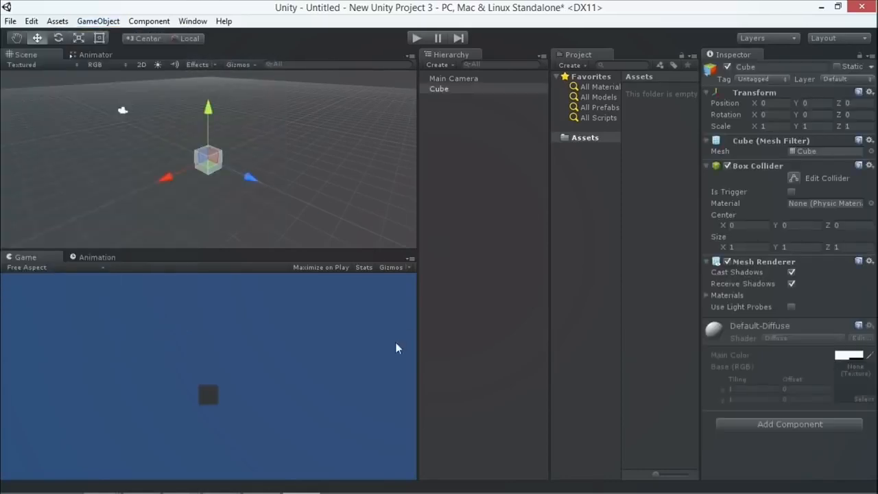
# Add a directional light to the scene and position it just above the cube
pyautogui.click(454, 79)
pyautogui.click(98, 21)
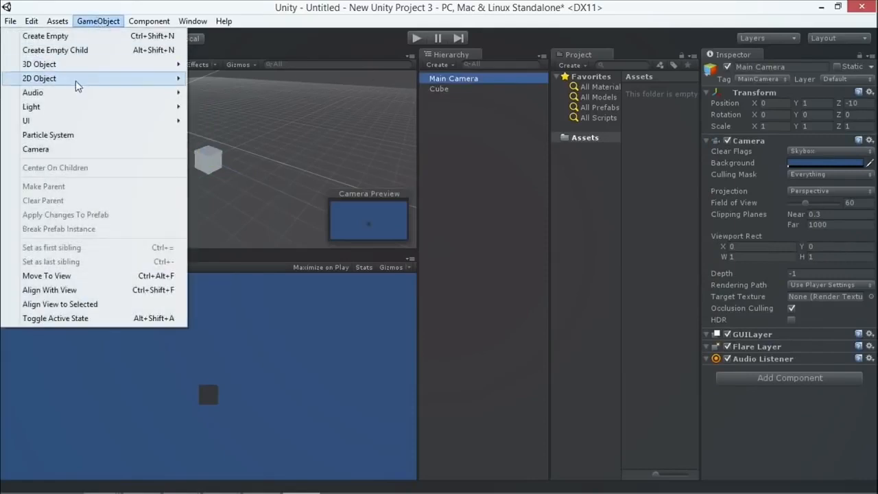
pyautogui.moveTo(71, 109)
pyautogui.click(235, 109)
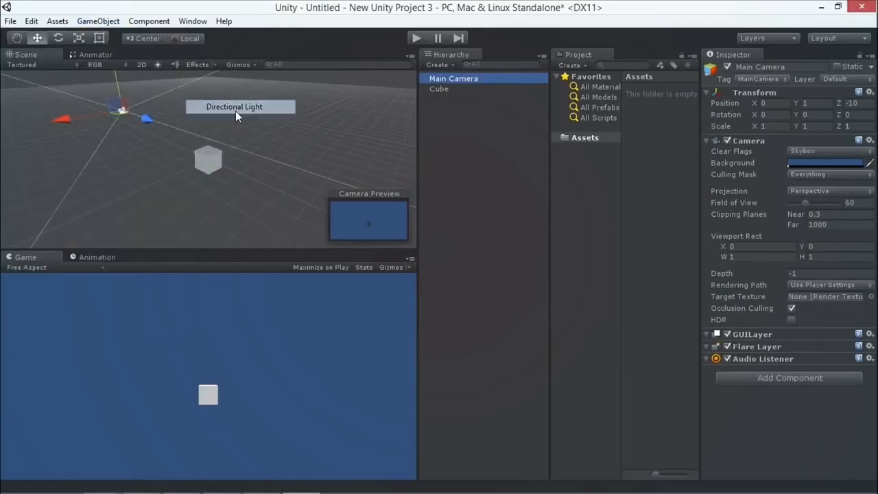
pyautogui.moveTo(240, 199); pyautogui.dragTo(205, 174)
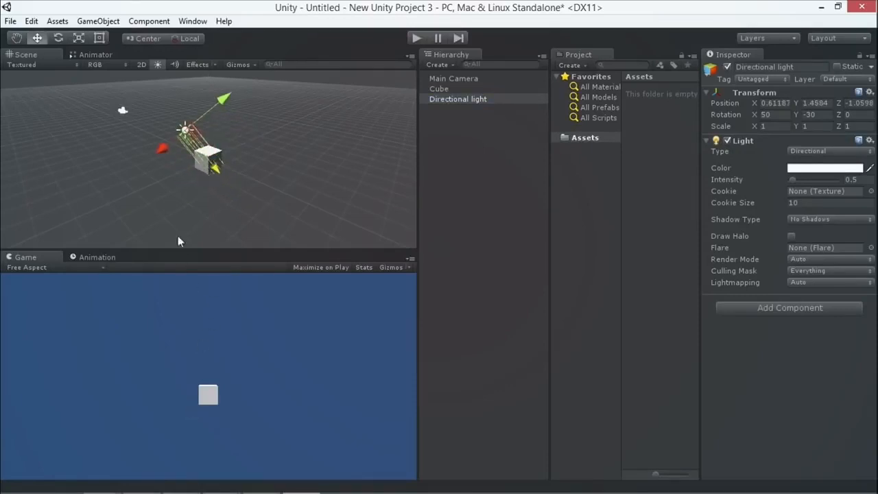
# Rotate the cube to about -37 degrees on Y and -11 degrees on Z
pyautogui.click(442, 89)
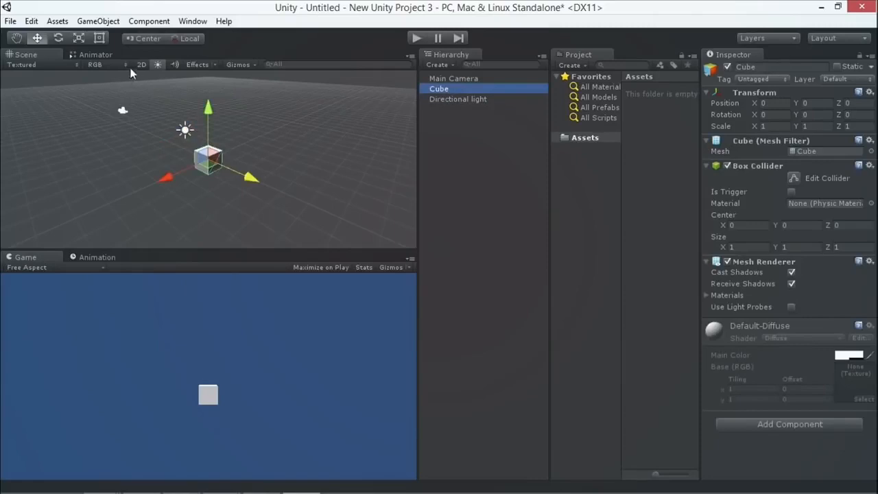
pyautogui.click(57, 40)
pyautogui.moveTo(204, 192); pyautogui.dragTo(200, 165)
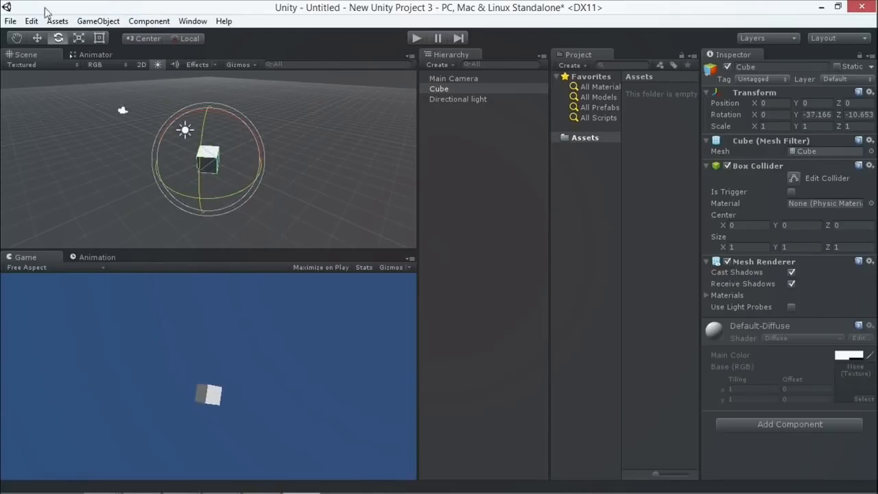
# Add the current scene to the build in Build Settings, saving it as scene1 in the Assets folder
pyautogui.click(10, 21)
pyautogui.click(43, 147)
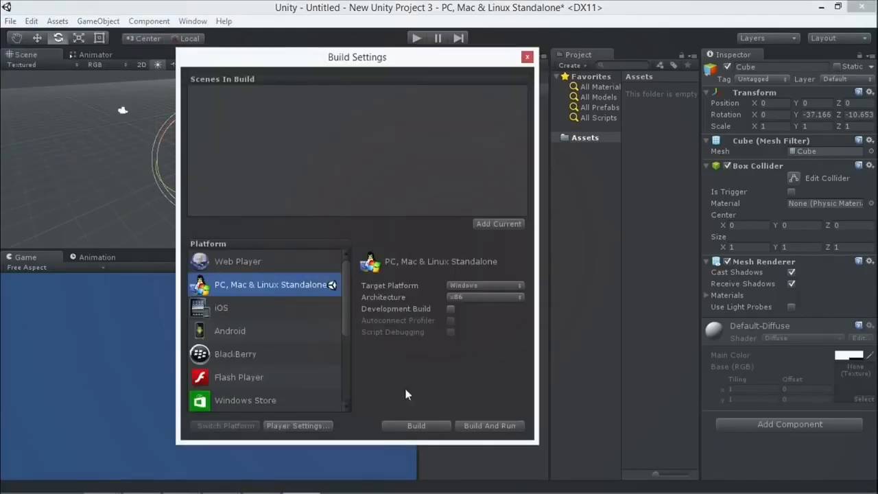
pyautogui.click(490, 225)
pyautogui.click(427, 279)
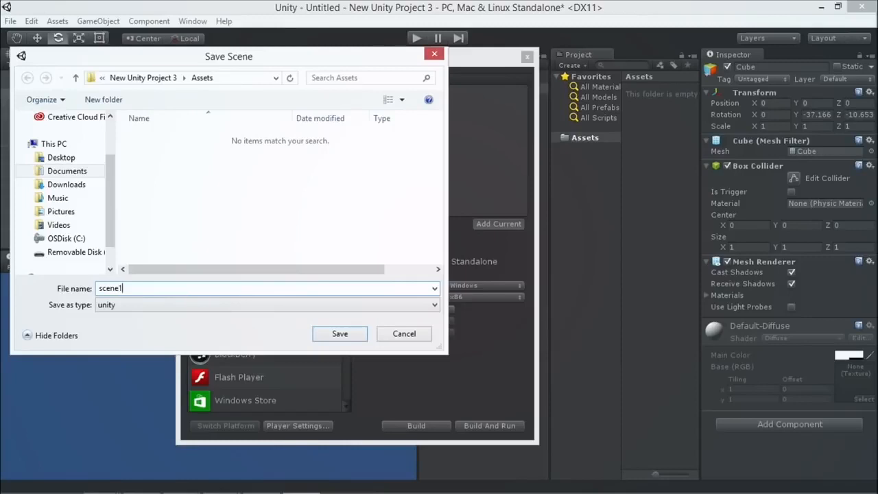
pyautogui.press('Return')
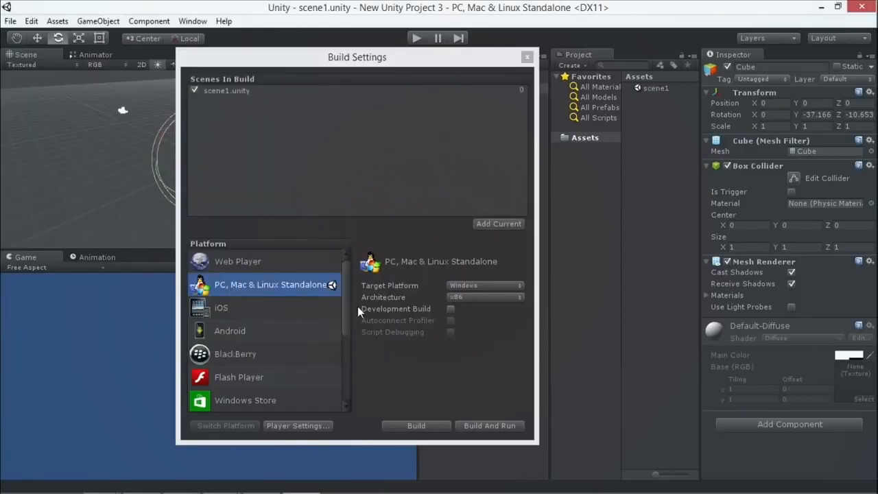
# Start a Windows Store build as a XAML C# Solution with SDK 8.0 and create a Build folder in the project directory
pyautogui.moveTo(349, 317); pyautogui.dragTo(343, 353)
pyautogui.click(252, 283)
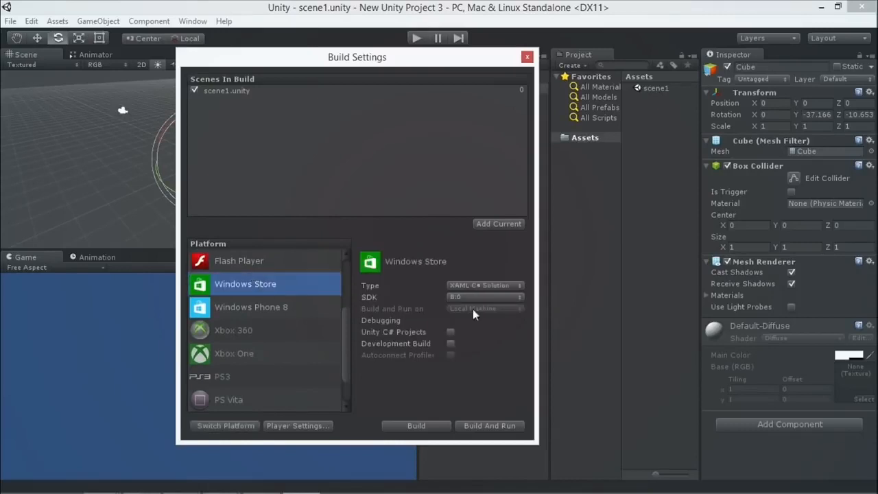
pyautogui.click(414, 425)
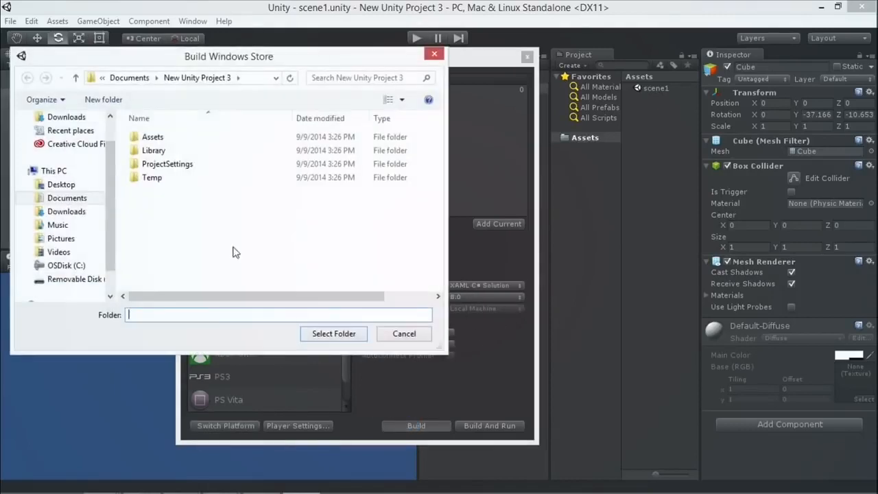
pyautogui.click(103, 99)
pyautogui.write('Build')
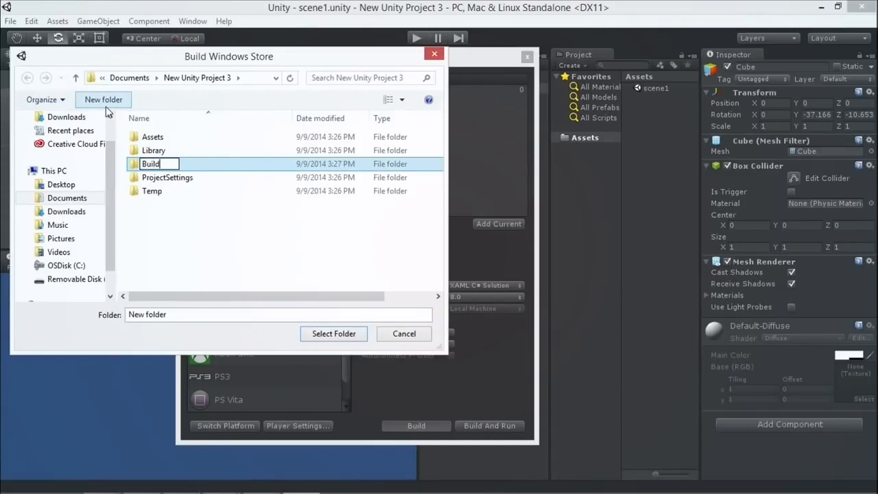
pyautogui.press('Return')
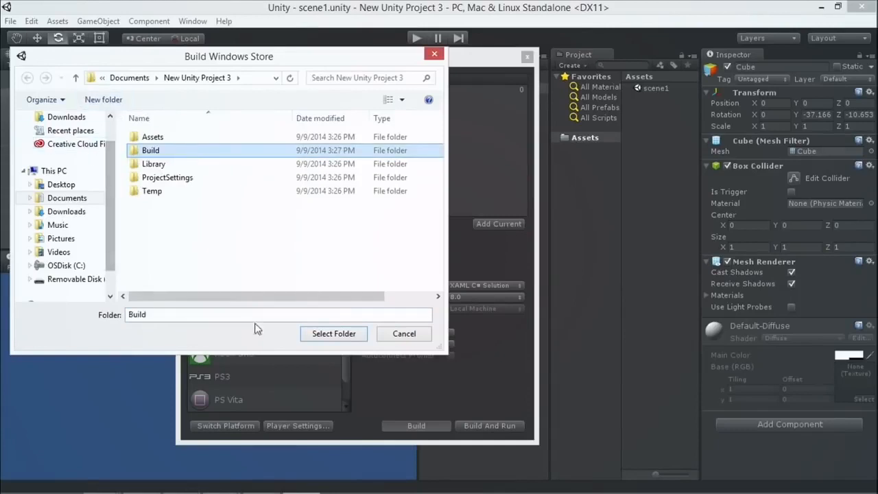
# Create a WSA folder inside the Build folder and build the Windows Store app into it
pyautogui.doubleClick(145, 152)
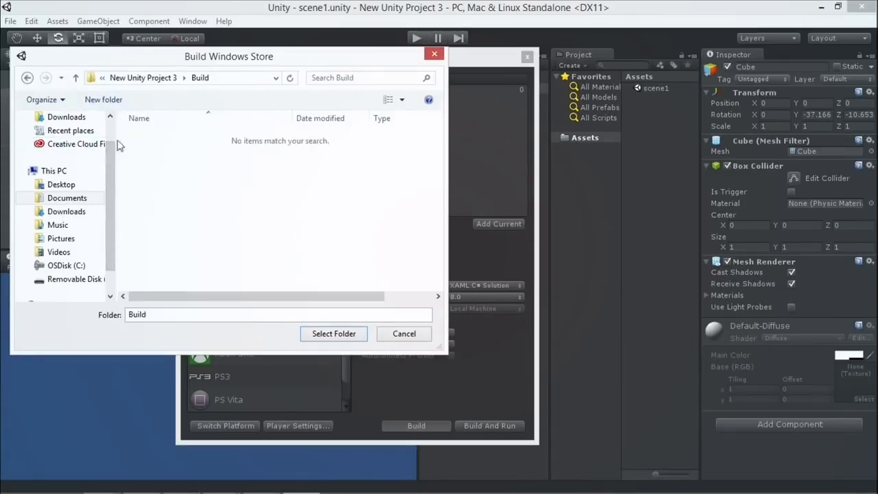
pyautogui.click(115, 100)
pyautogui.write('WSA')
pyautogui.press('Return')
pyautogui.click(322, 333)
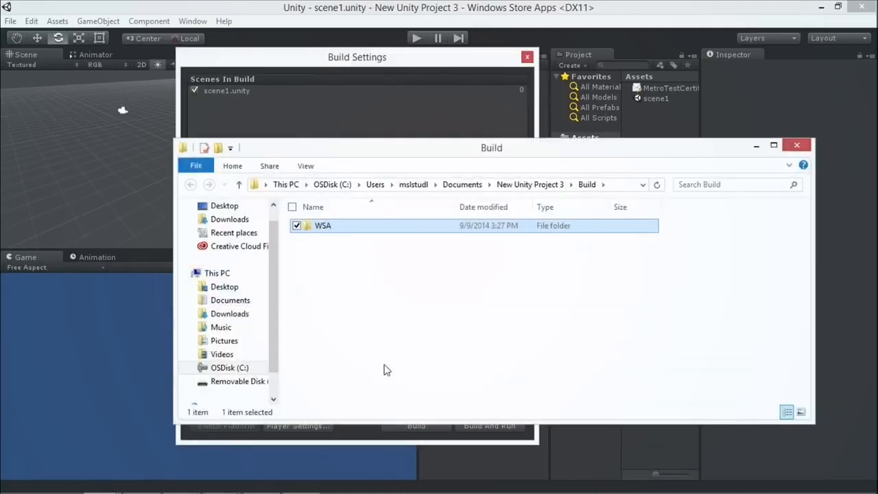
# Open the generated New Unity Project 3 solution from the WSA folder in Visual Studio and dismiss the Windows 8.1 retargeting notice
pyautogui.doubleClick(312, 227)
pyautogui.doubleClick(320, 253)
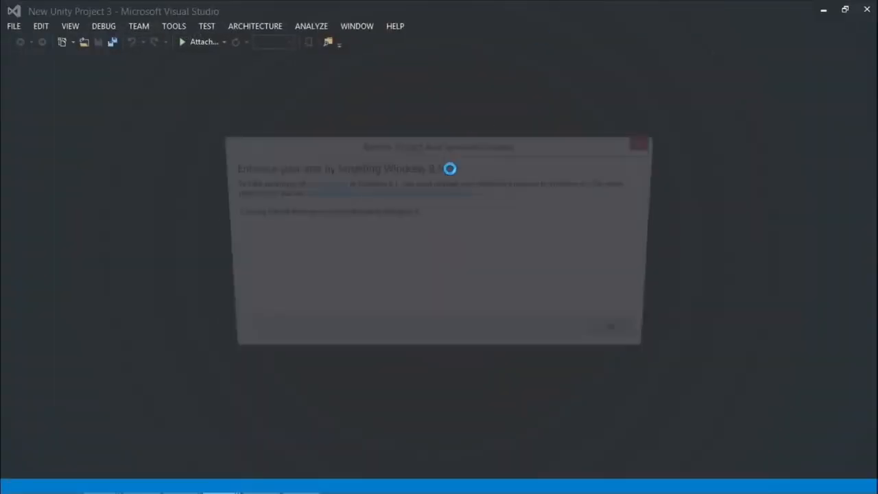
pyautogui.click(629, 340)
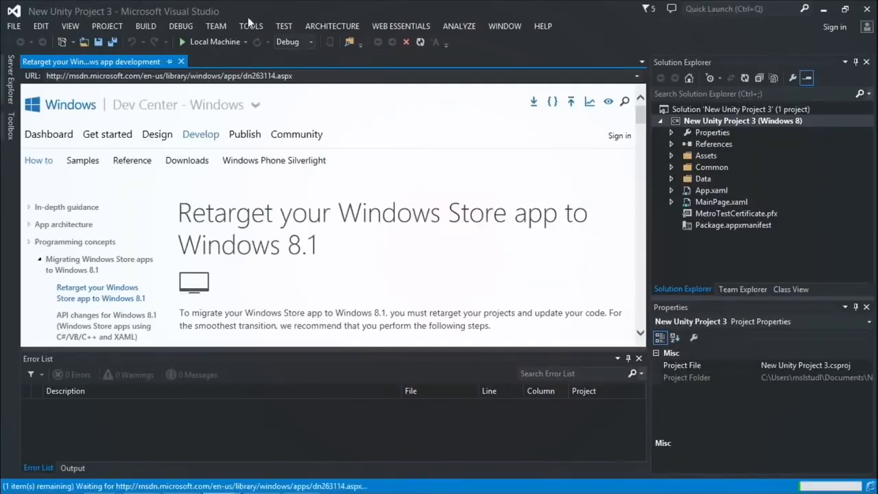
# Set the active solution platform to x86 in Configuration Manager, keeping the Debug configuration
pyautogui.click(304, 43)
pyautogui.click(288, 92)
pyautogui.click(480, 150)
pyautogui.click(482, 159)
pyautogui.click(460, 147)
pyautogui.click(462, 169)
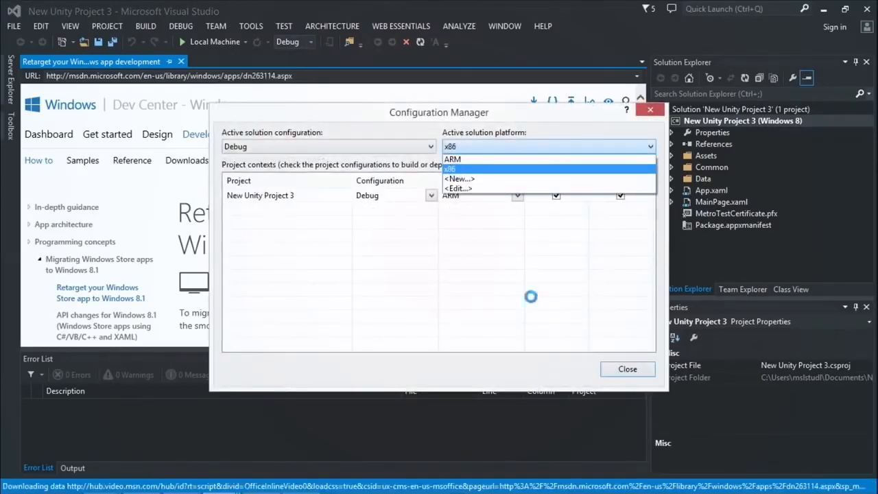
pyautogui.click(627, 369)
# Run the cube app on Local Machine, then close it to return to Visual Studio
pyautogui.click(208, 46)
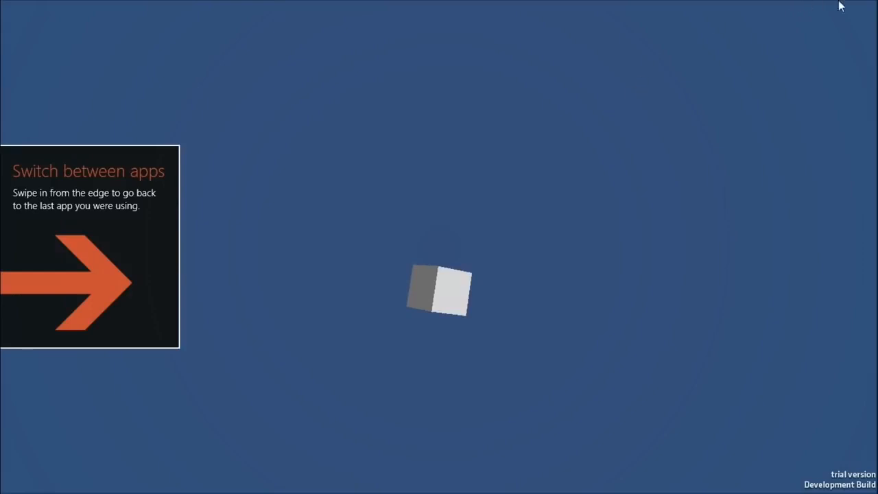
pyautogui.moveTo(826, 3)
pyautogui.click(869, 10)
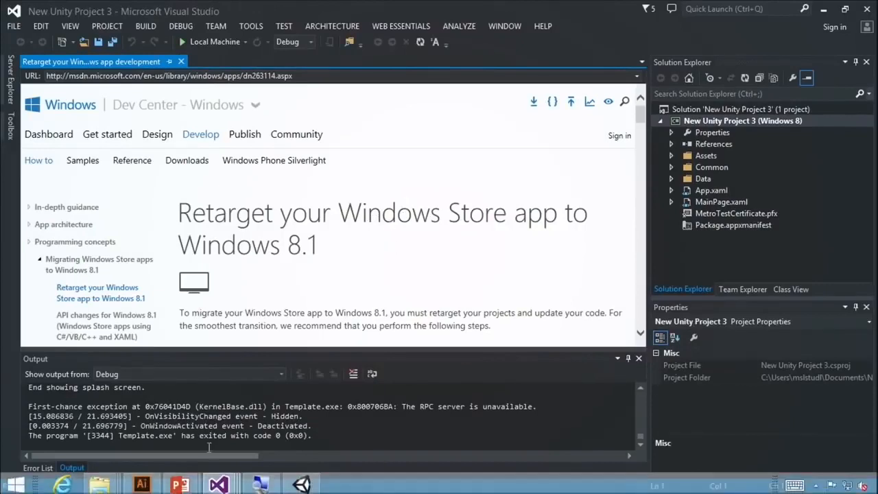
# Switch to the PowerPoint slide show and advance from the Universal Apps slide past the Exporting Universal Apps demo slide
pyautogui.moveTo(319, 493)
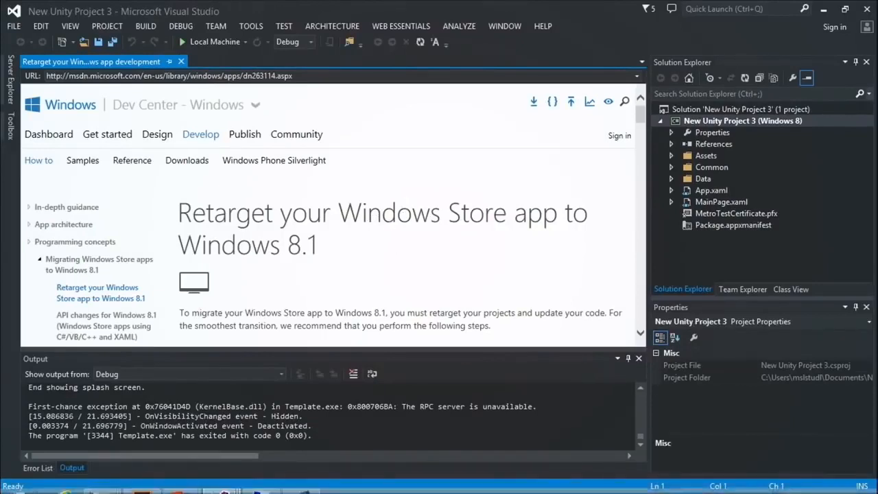
pyautogui.click(180, 482)
pyautogui.click(218, 374)
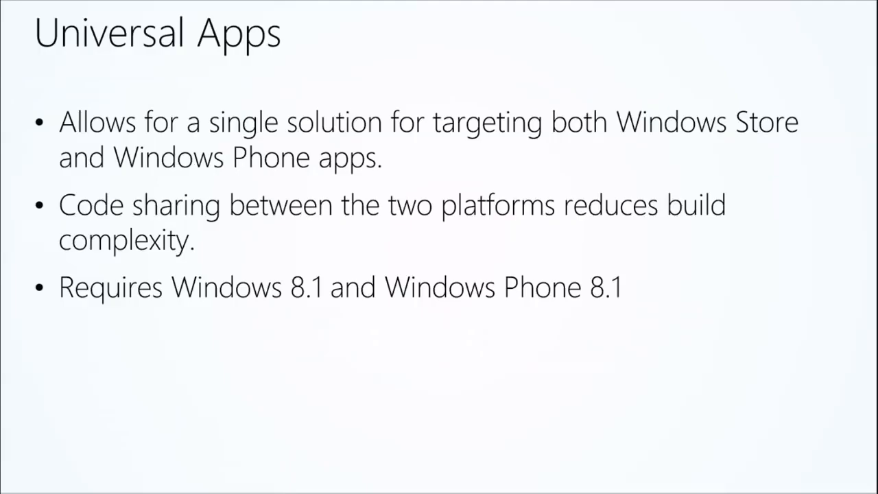
pyautogui.click(257, 275)
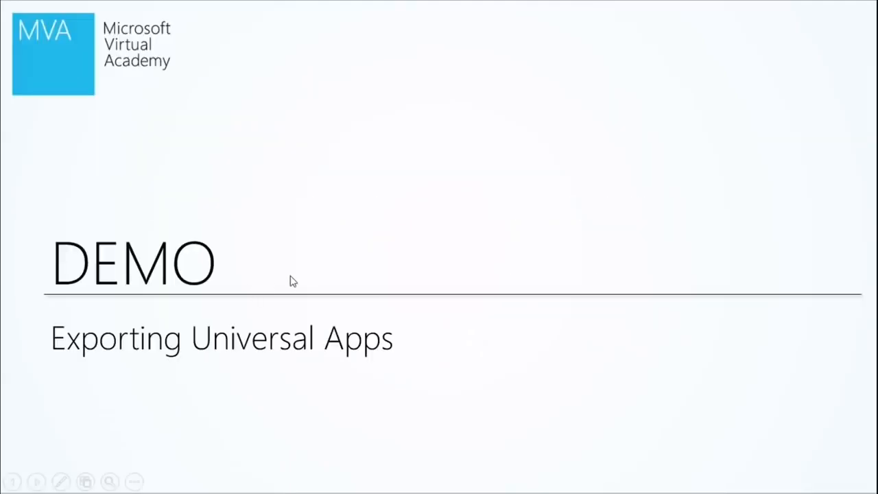
pyautogui.click(290, 281)
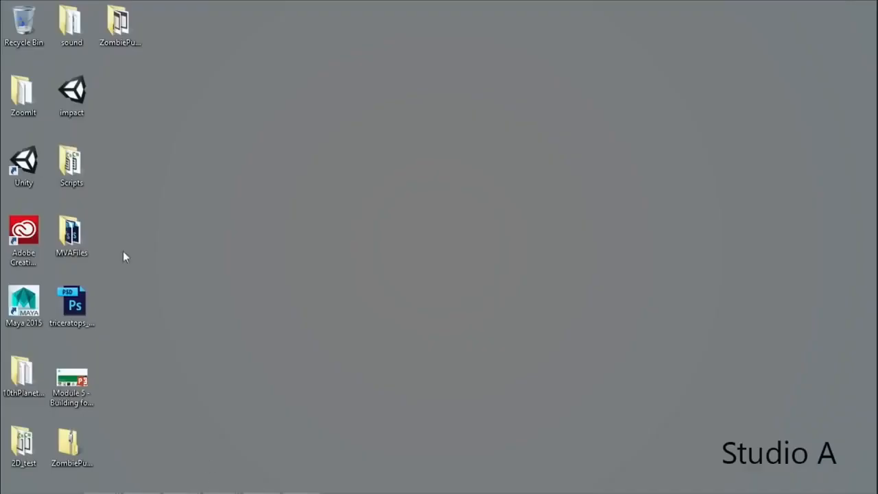
# Return to Unity and start a build for the Windows Phone 8 platform
pyautogui.moveTo(218, 486)
pyautogui.click(301, 480)
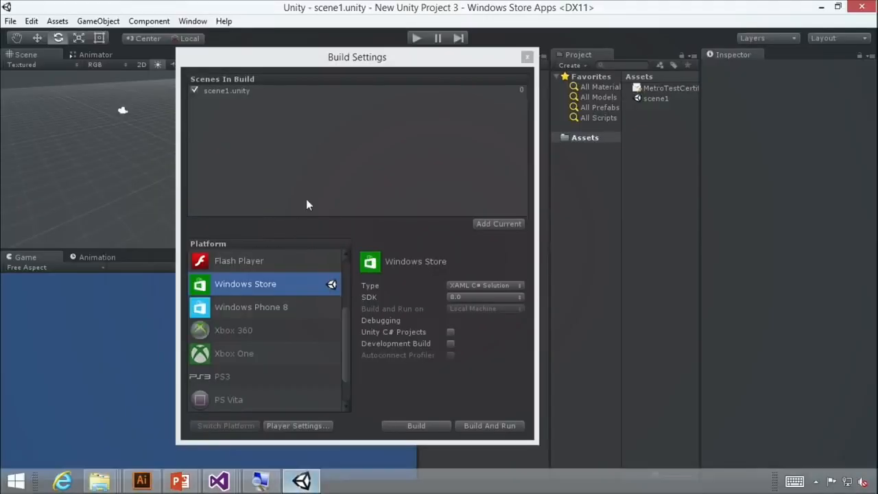
pyautogui.click(255, 312)
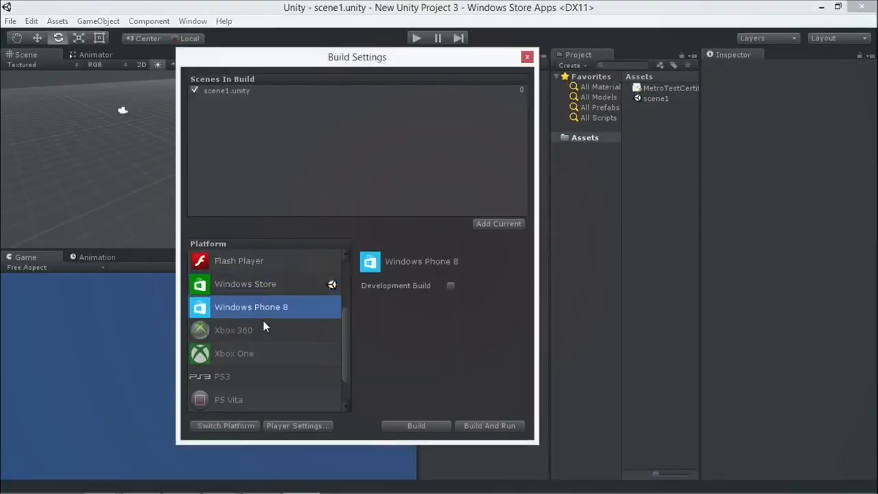
pyautogui.click(420, 427)
# Create a WP8 folder inside the Build folder and build the Windows Phone 8 app into it
pyautogui.doubleClick(153, 150)
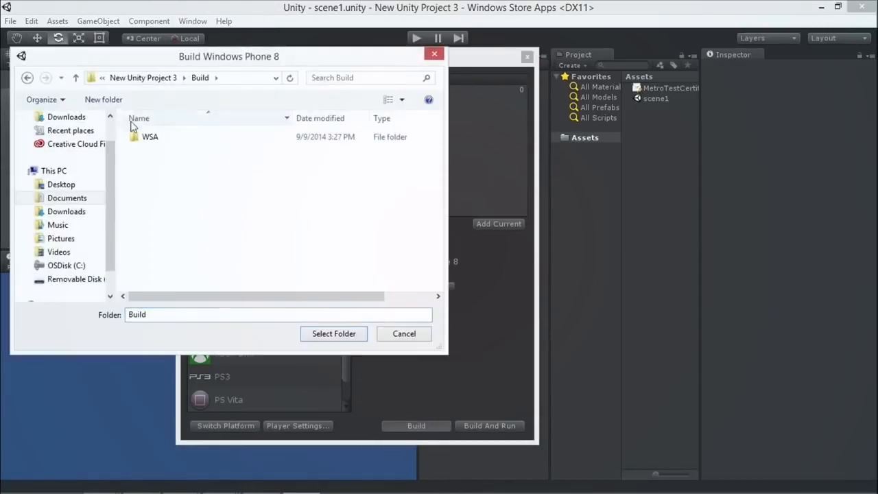
pyautogui.click(113, 103)
pyautogui.write('WP8')
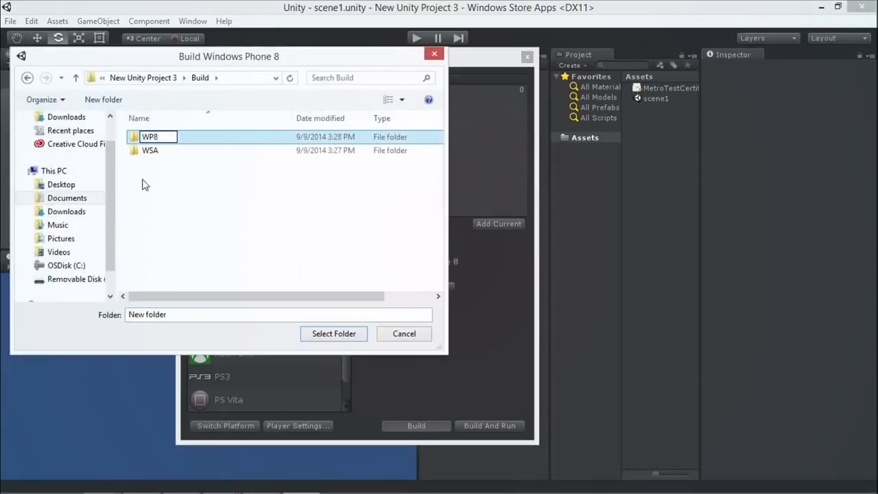
pyautogui.press('Return')
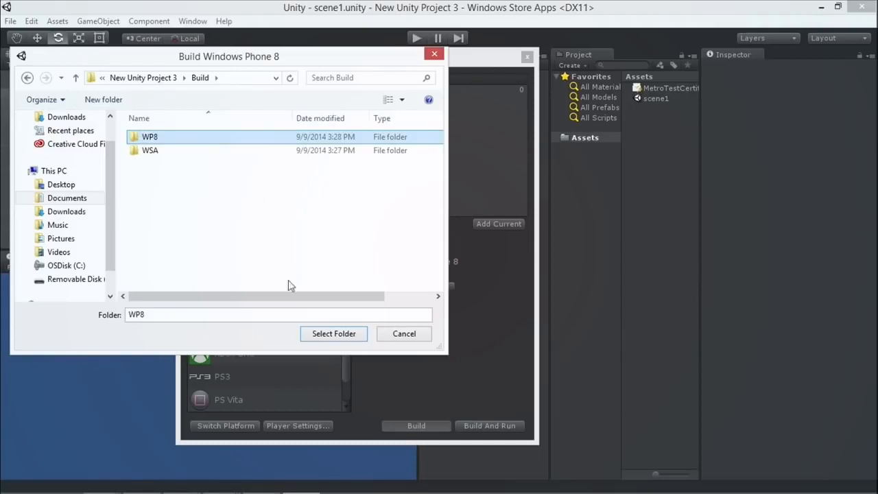
pyautogui.click(321, 336)
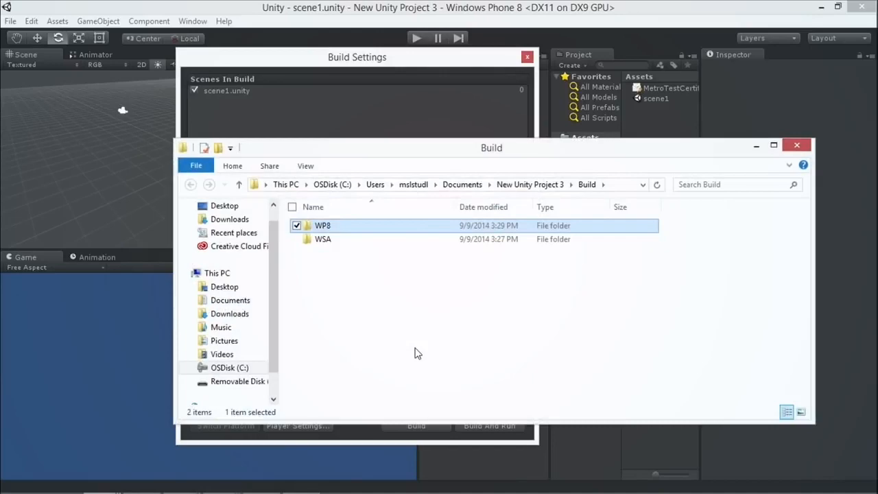
# Open the NewUnityProject3 solution from the WP8 build folder in Visual Studio
pyautogui.doubleClick(321, 228)
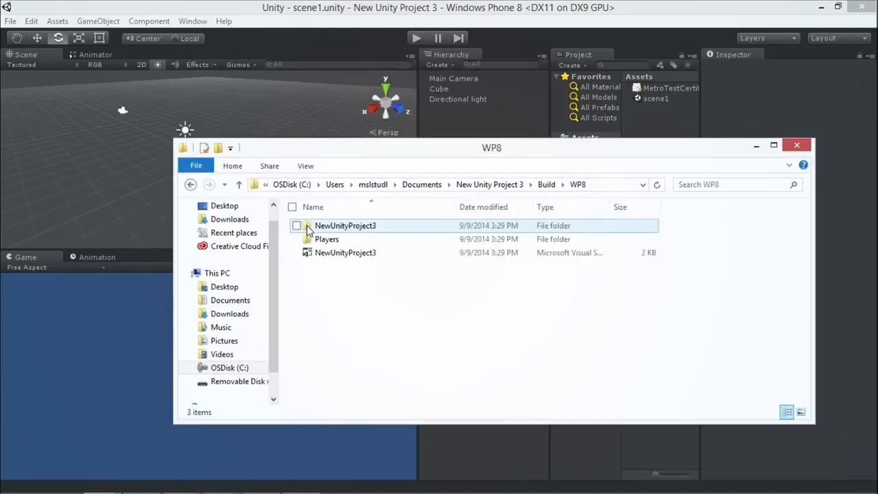
pyautogui.doubleClick(336, 253)
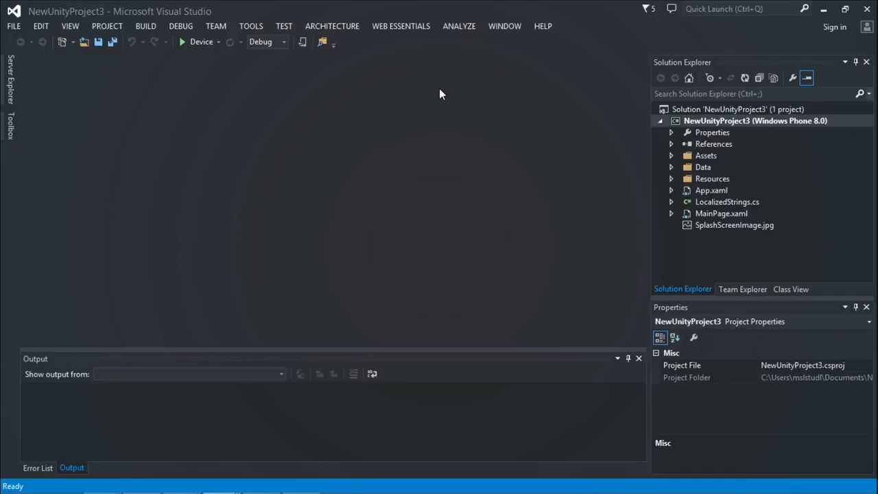
# Run the project on Emulator 8.1 WVGA 4 inch 512MB and allow Xde.exe access through Windows Firewall on domain networks
pyautogui.click(219, 43)
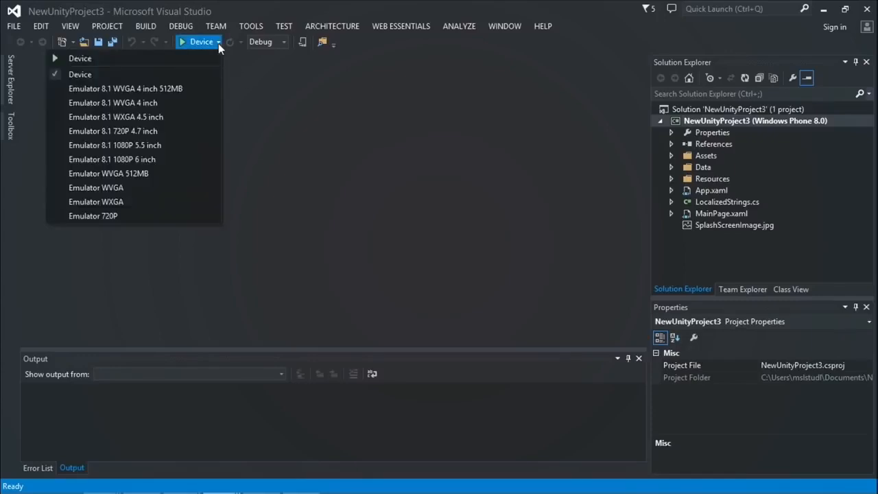
pyautogui.click(165, 90)
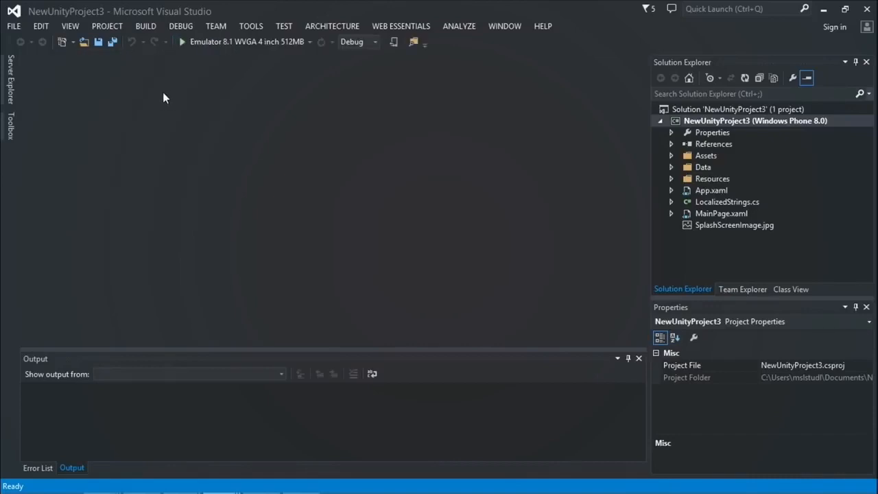
pyautogui.click(234, 43)
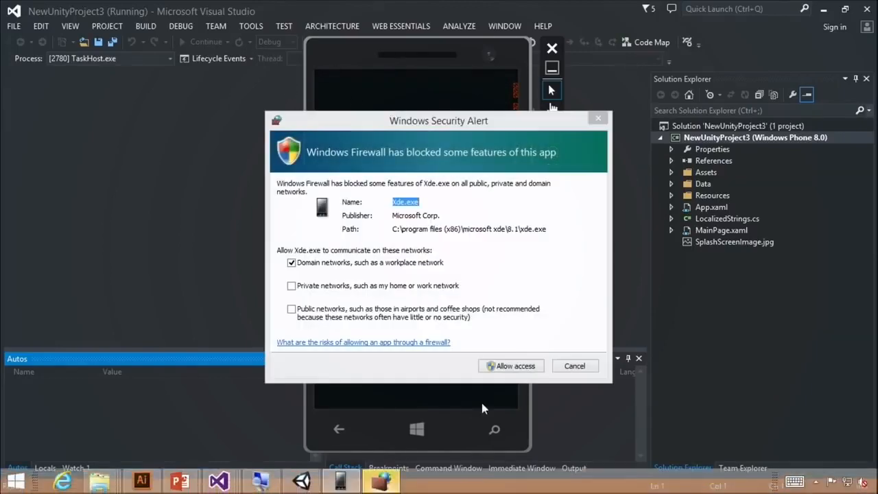
pyautogui.click(490, 369)
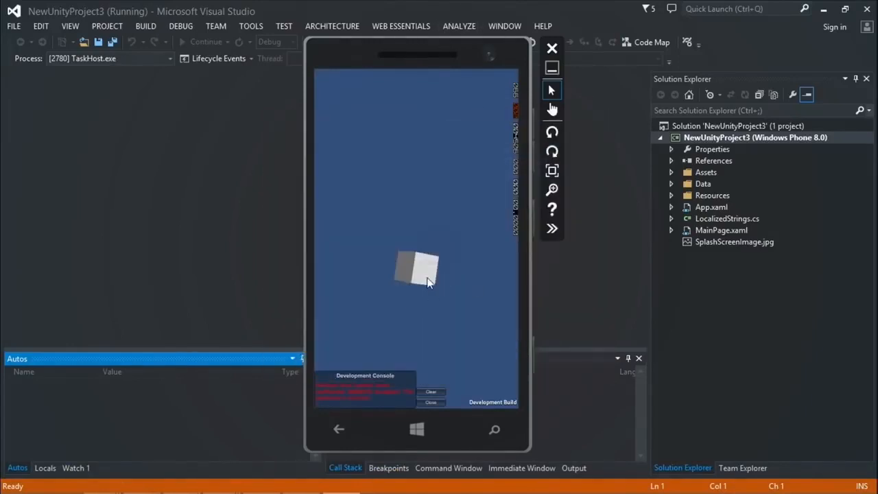
# Rotate the phone emulator to landscape to check the cube app, and stop debugging in Visual Studio
pyautogui.click(553, 133)
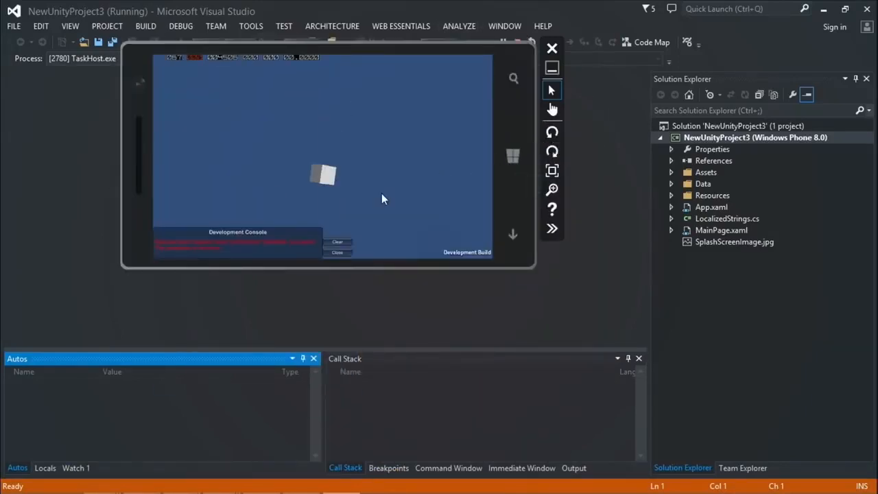
pyautogui.moveTo(350, 49); pyautogui.dragTo(402, 142)
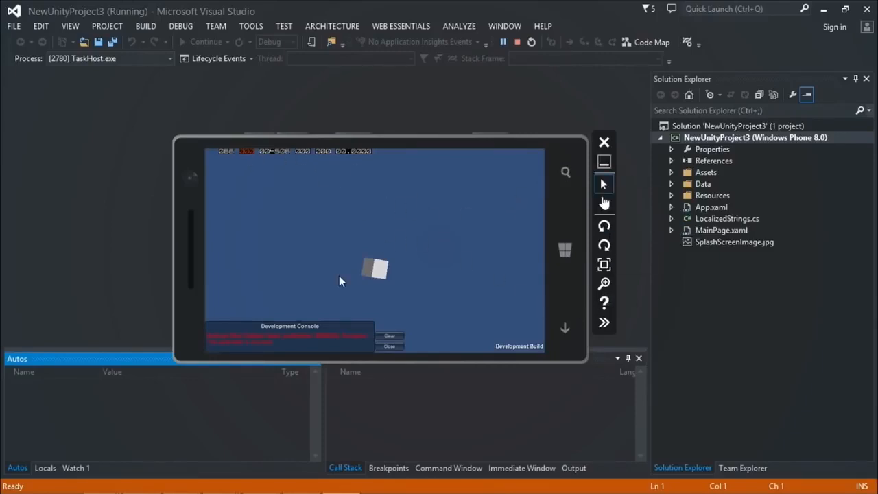
pyautogui.click(410, 8)
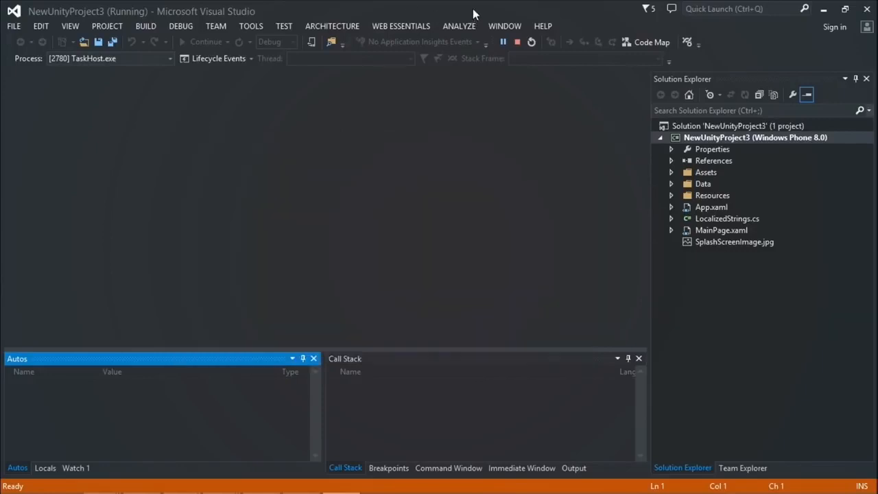
pyautogui.click(517, 42)
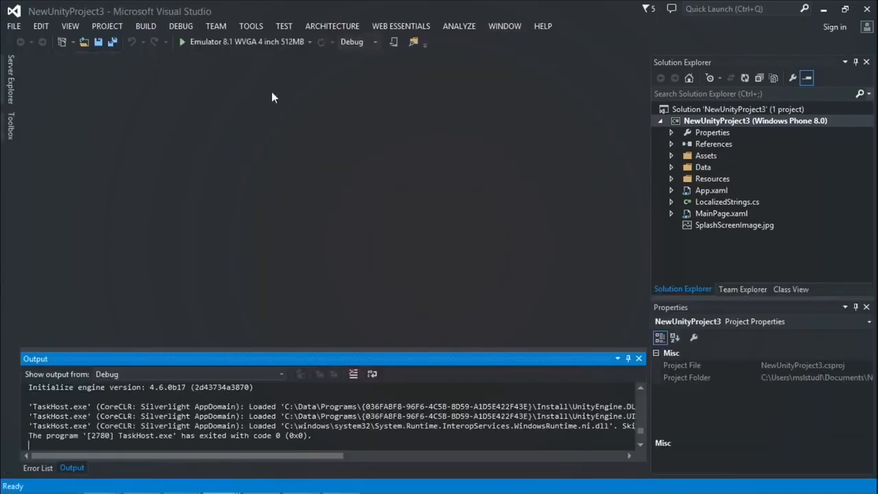
pyautogui.click(309, 42)
pyautogui.click(265, 72)
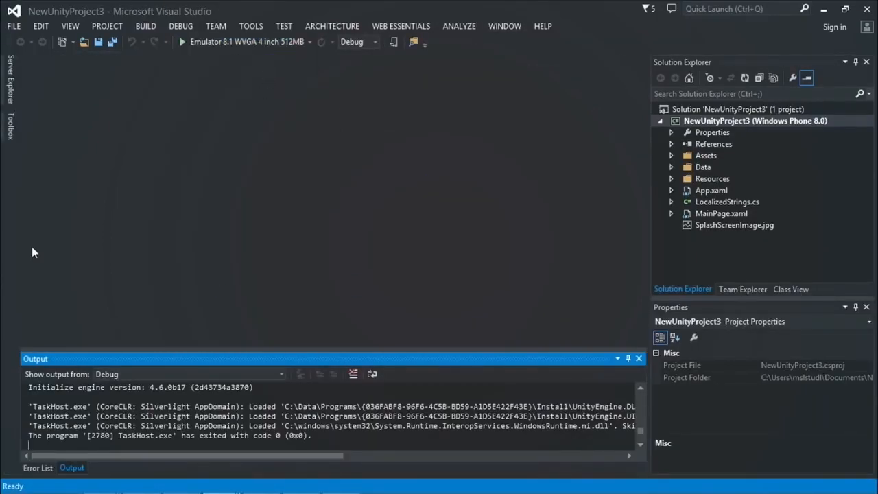